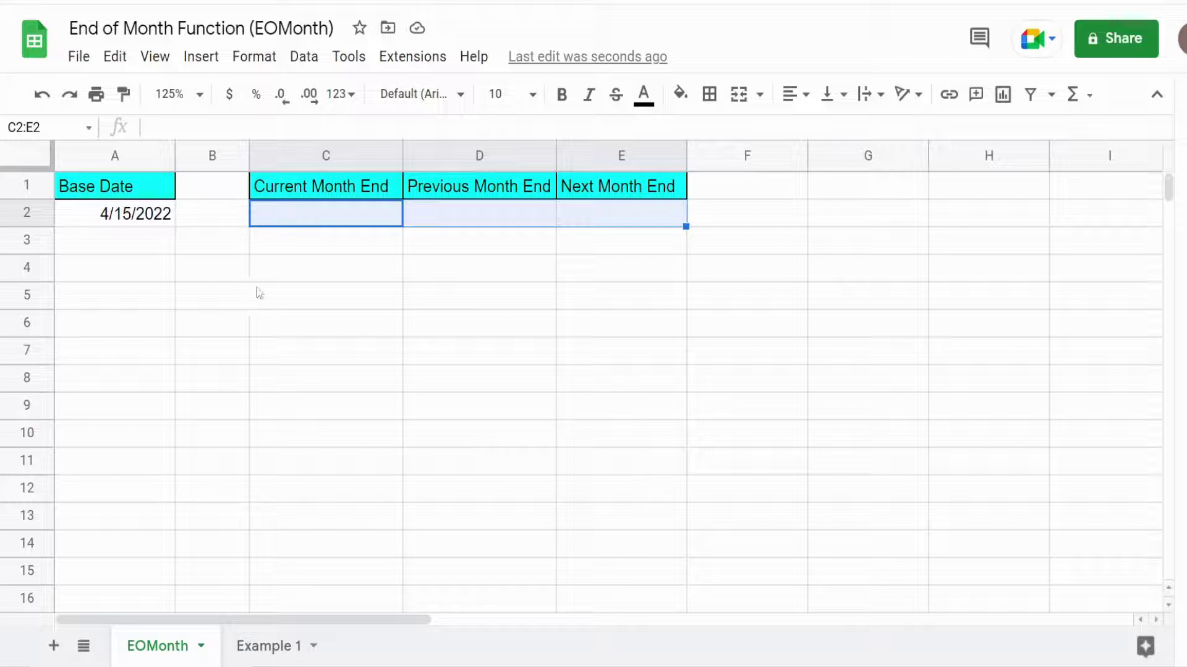
- Enter =EOMONTH(A2,0) in C2 so it shows 4/30/2022 from base date 4/15/2022
click(141, 216)
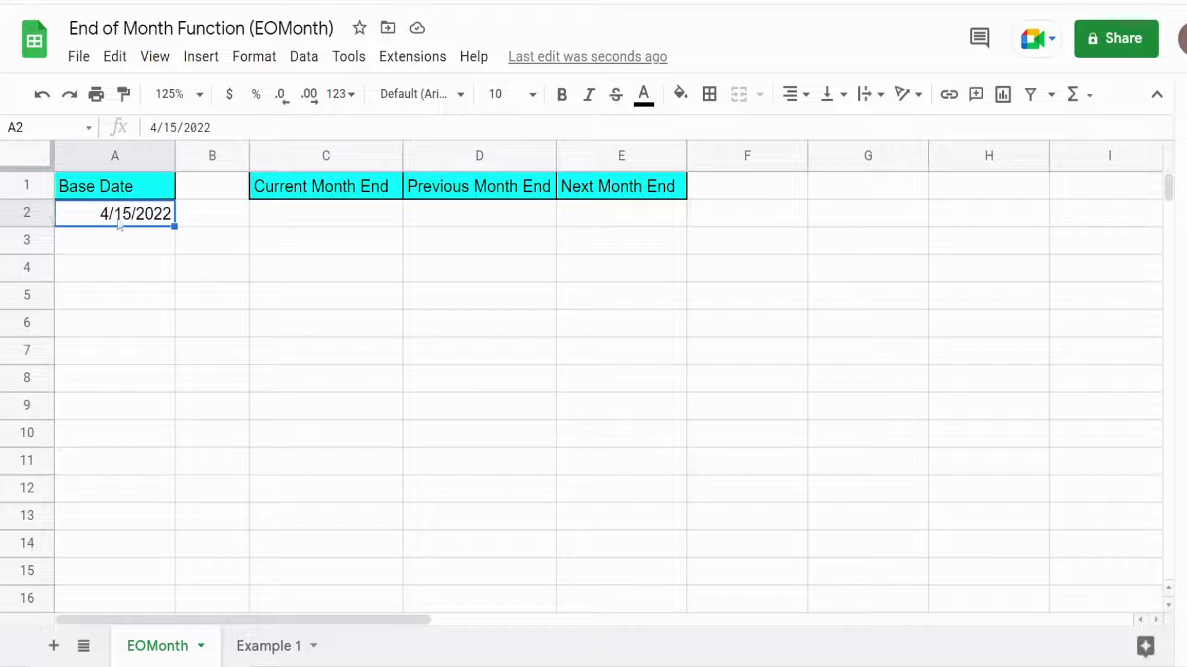
click(342, 197)
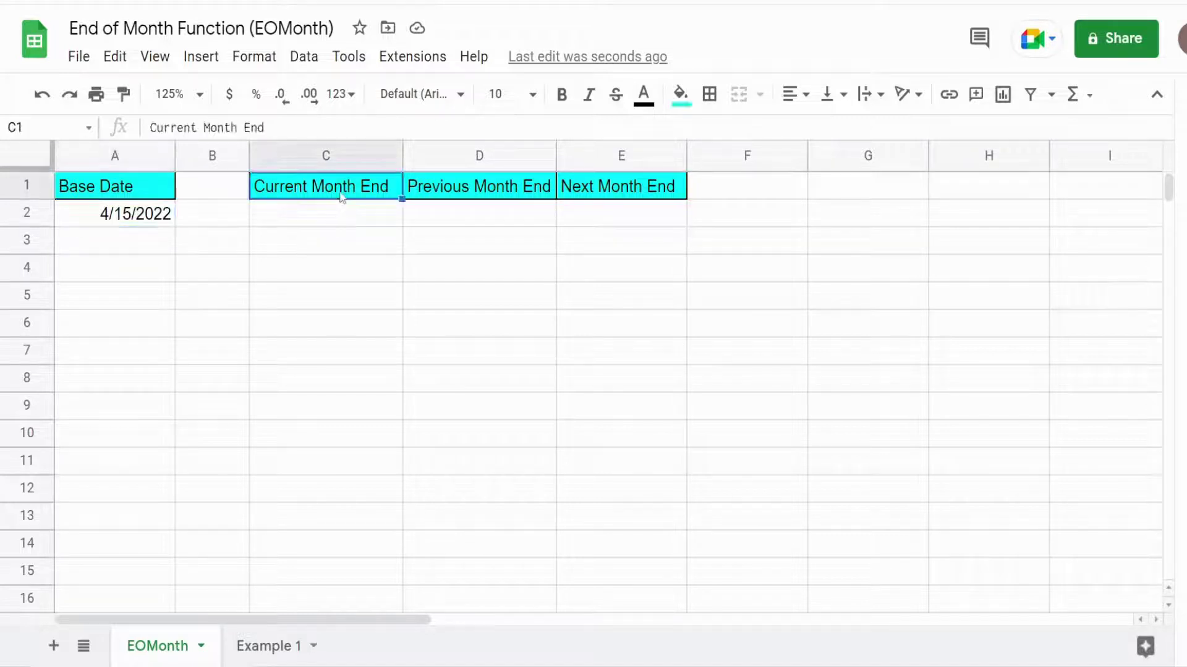
click(342, 219)
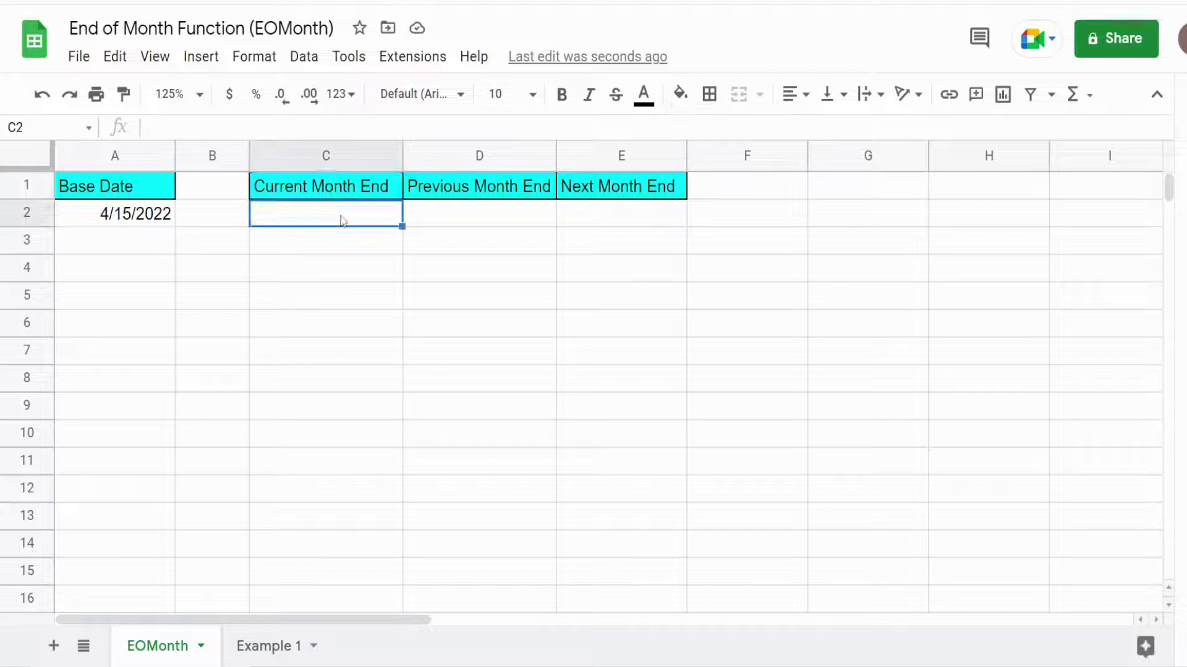
text(=)
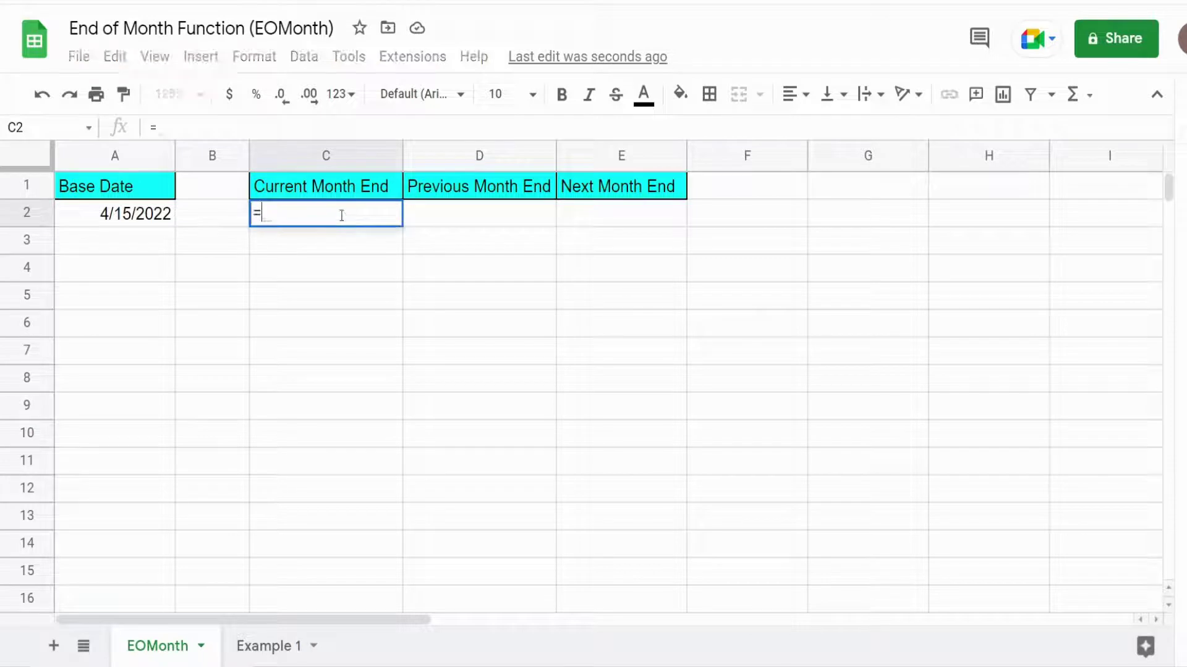
text(Eo)
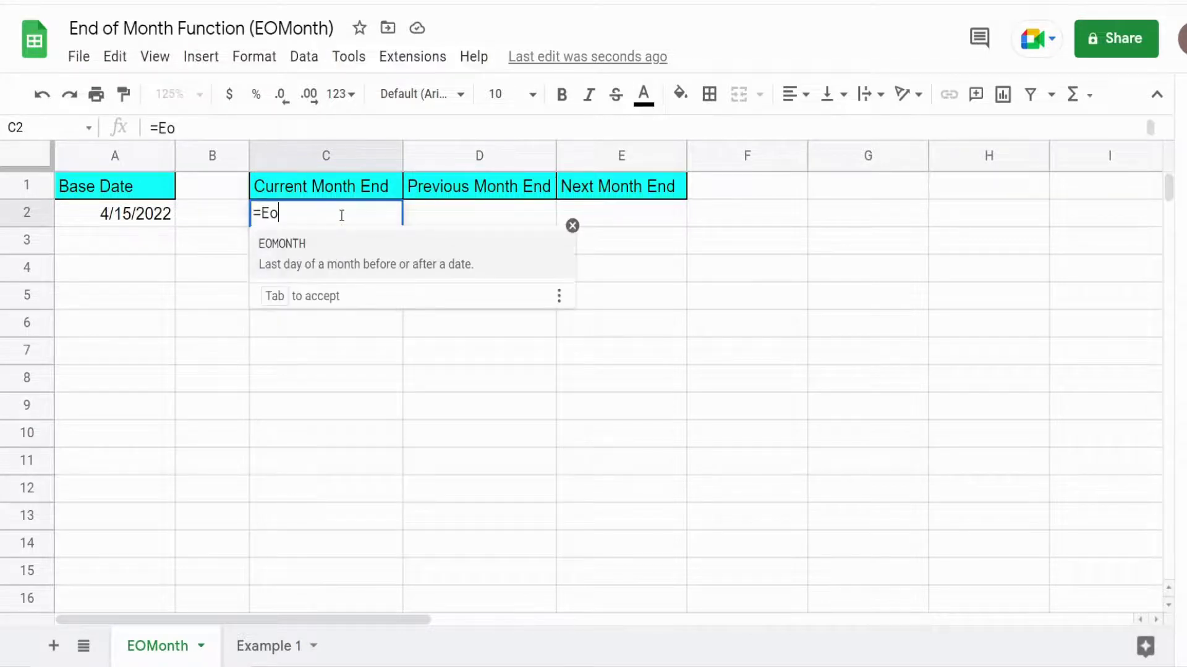
key(Tab)
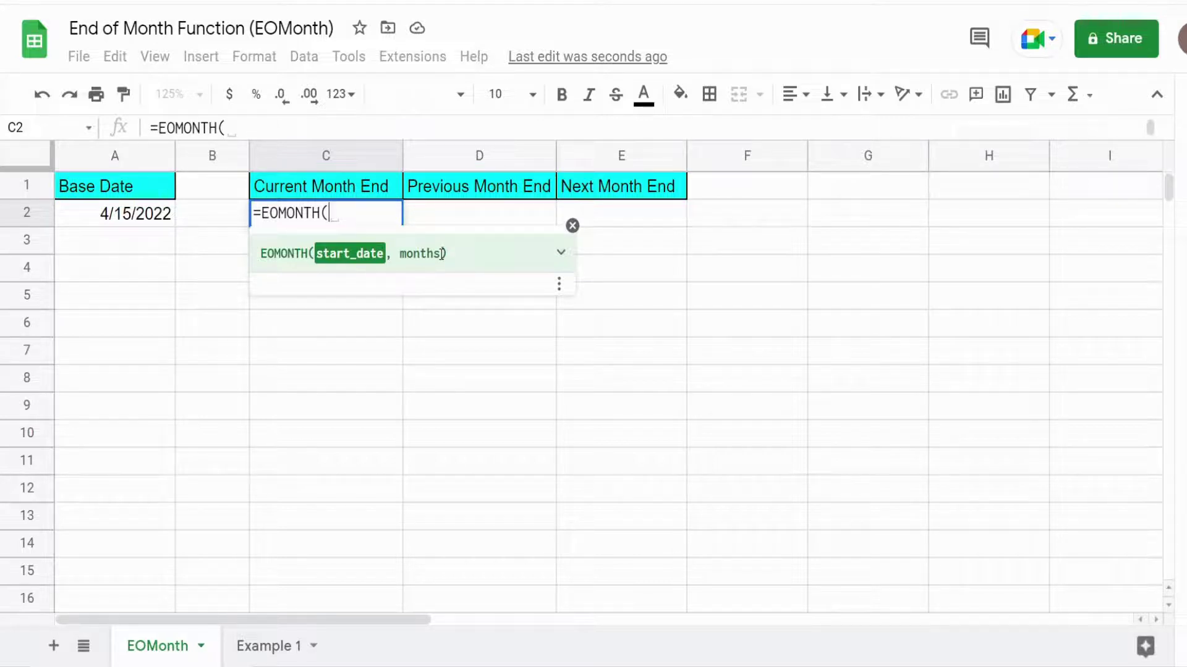
click(115, 221)
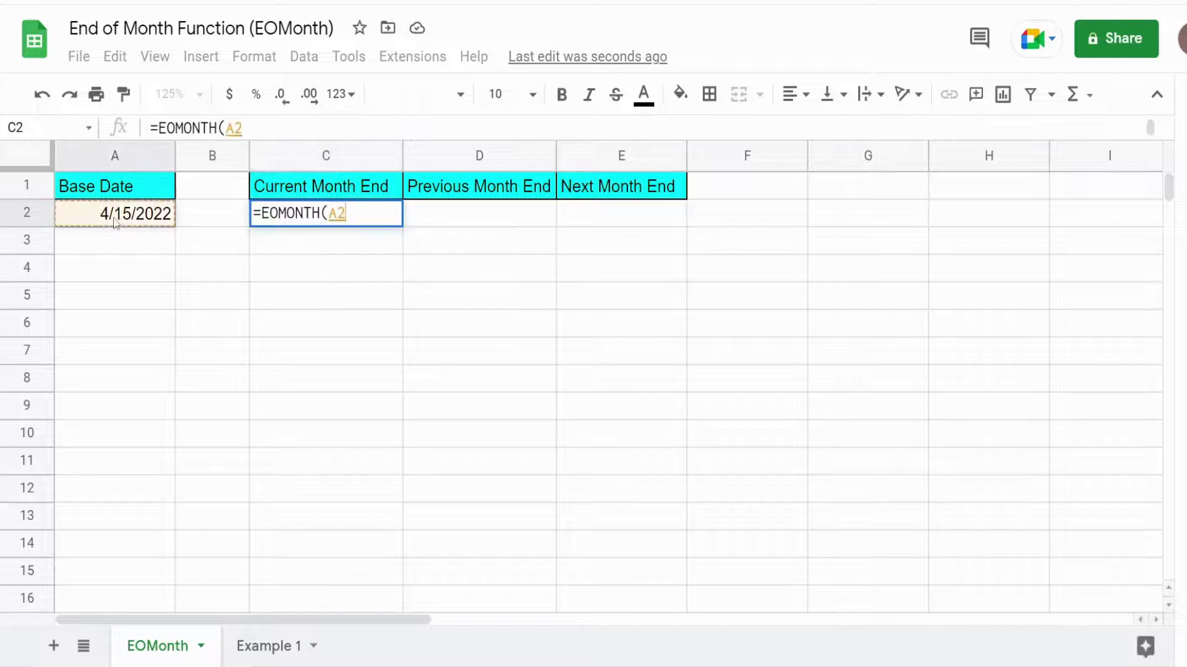
text(,)
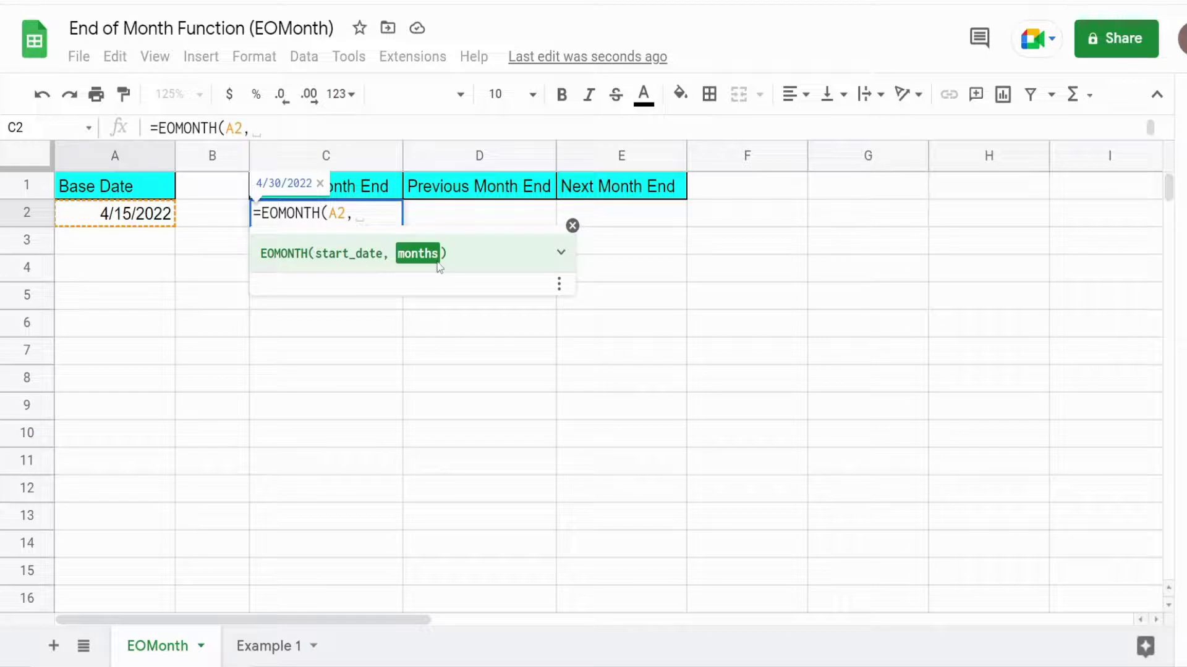
text(0)
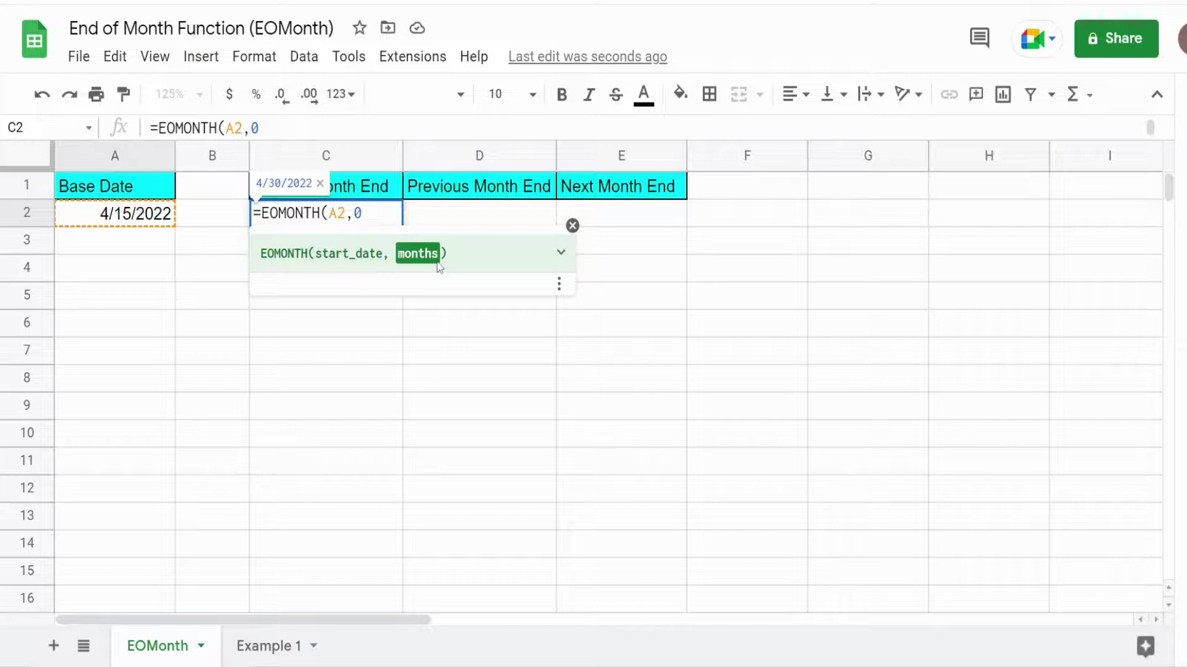
text())
key(Return)
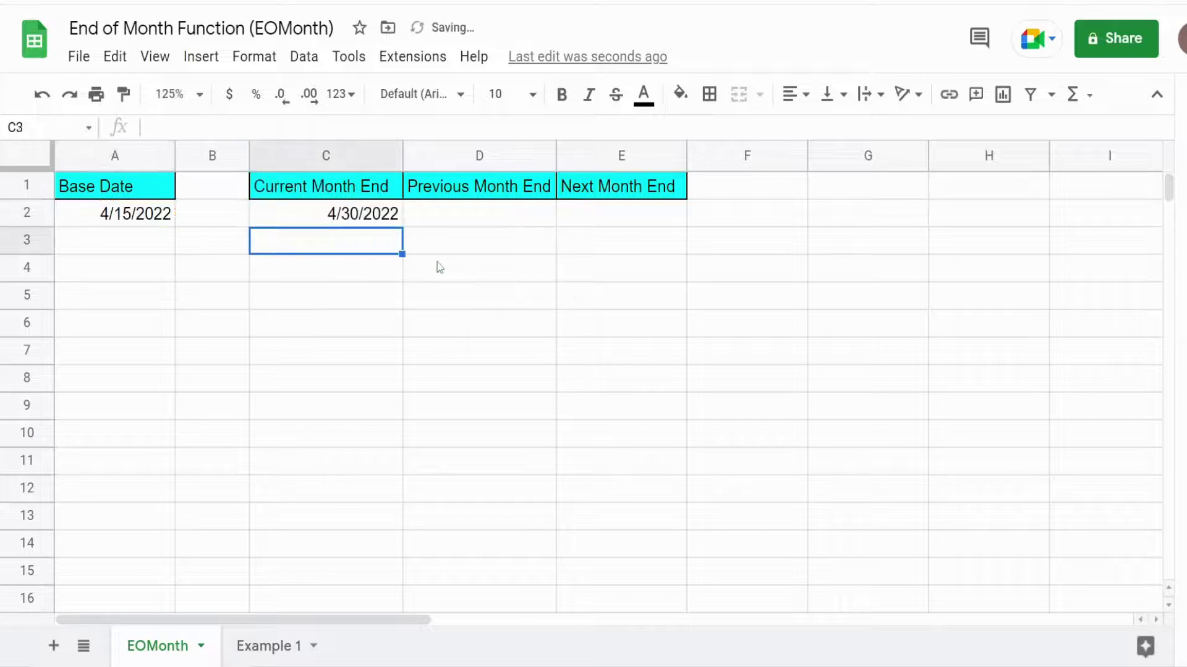
click(387, 213)
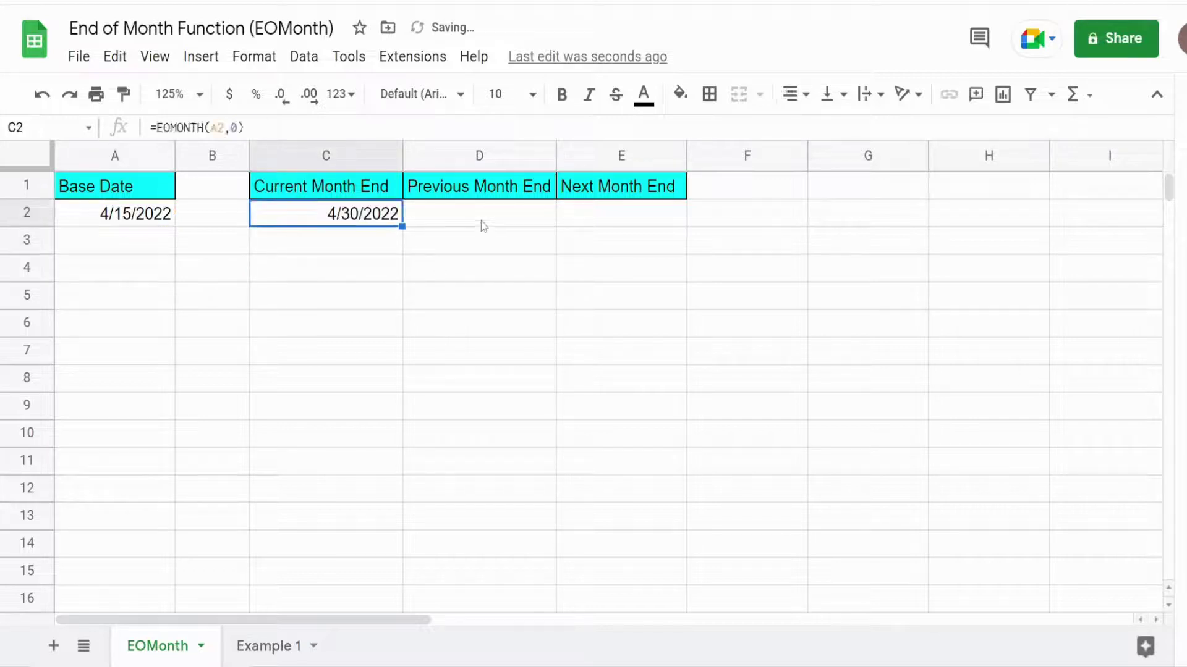
- Enter =EOMONTH(A2,-1) in D2 to get the previous month end, 3/31/2022
click(482, 224)
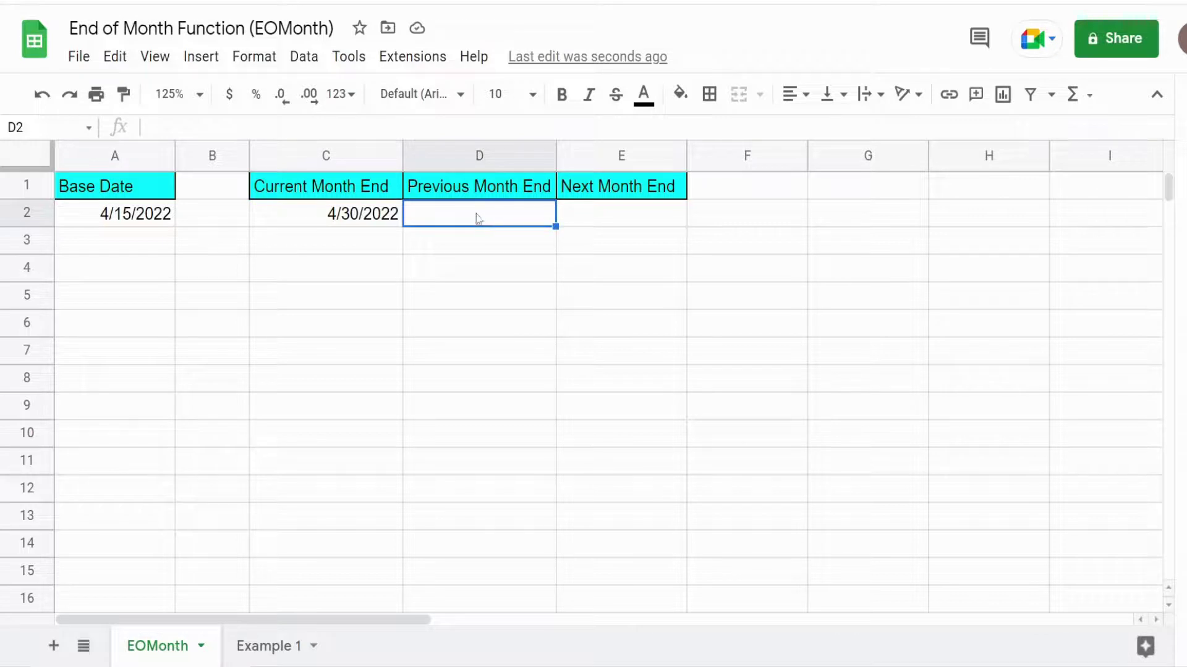
text(=Eom)
key(Tab)
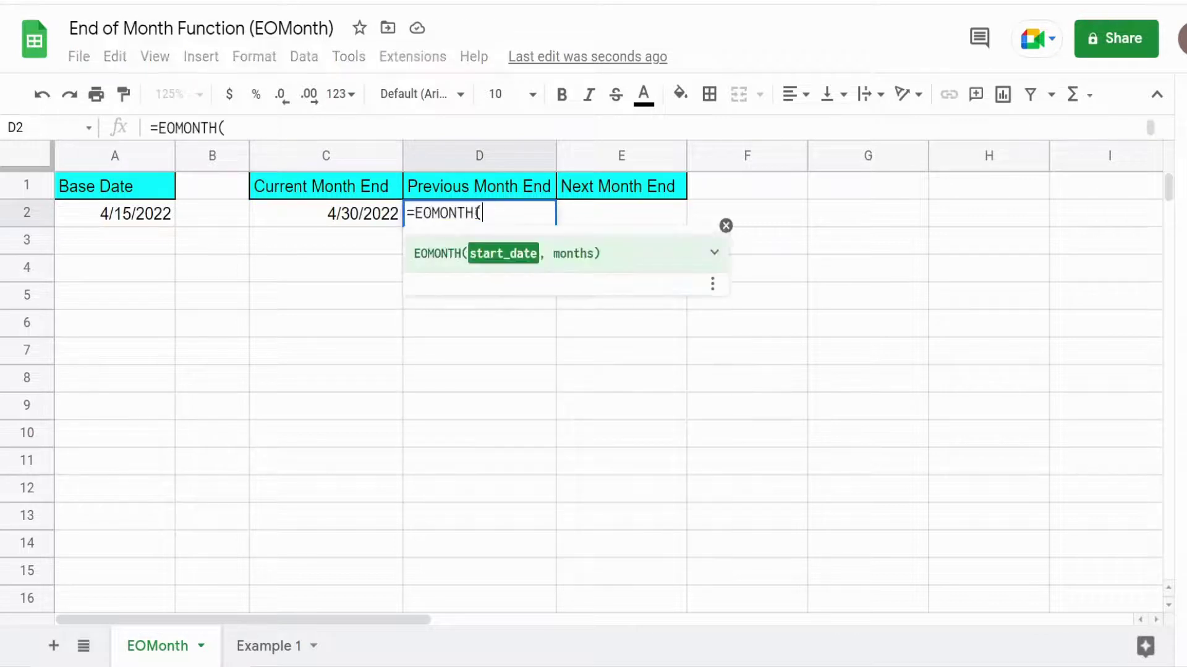
click(112, 210)
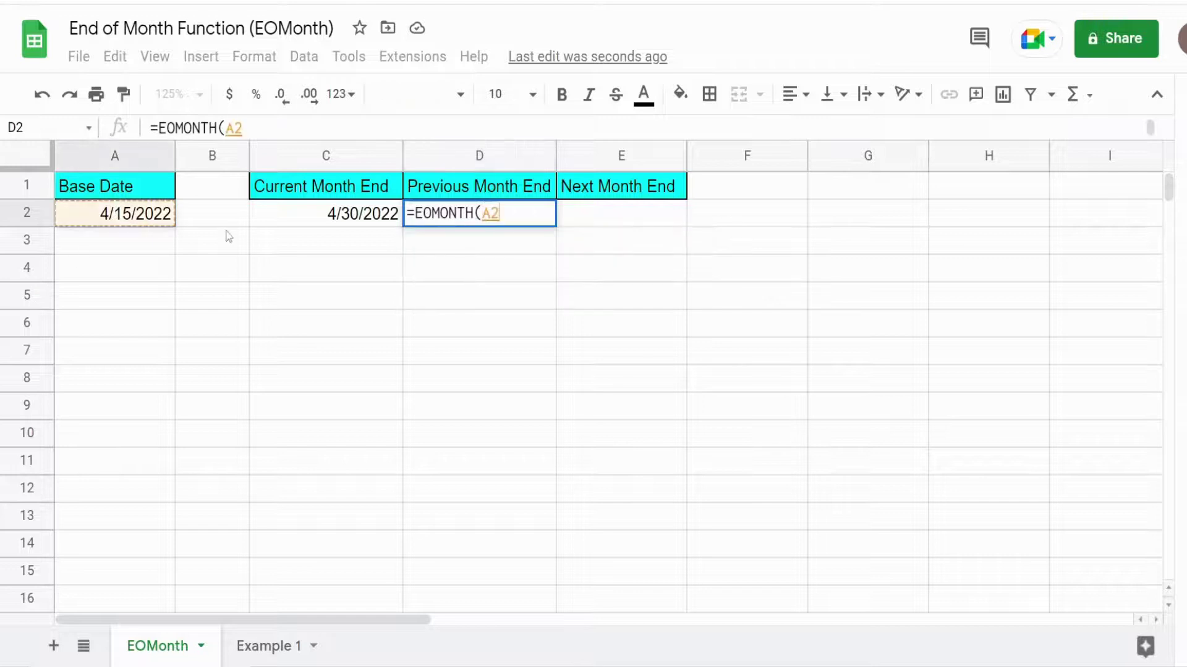
text(,)
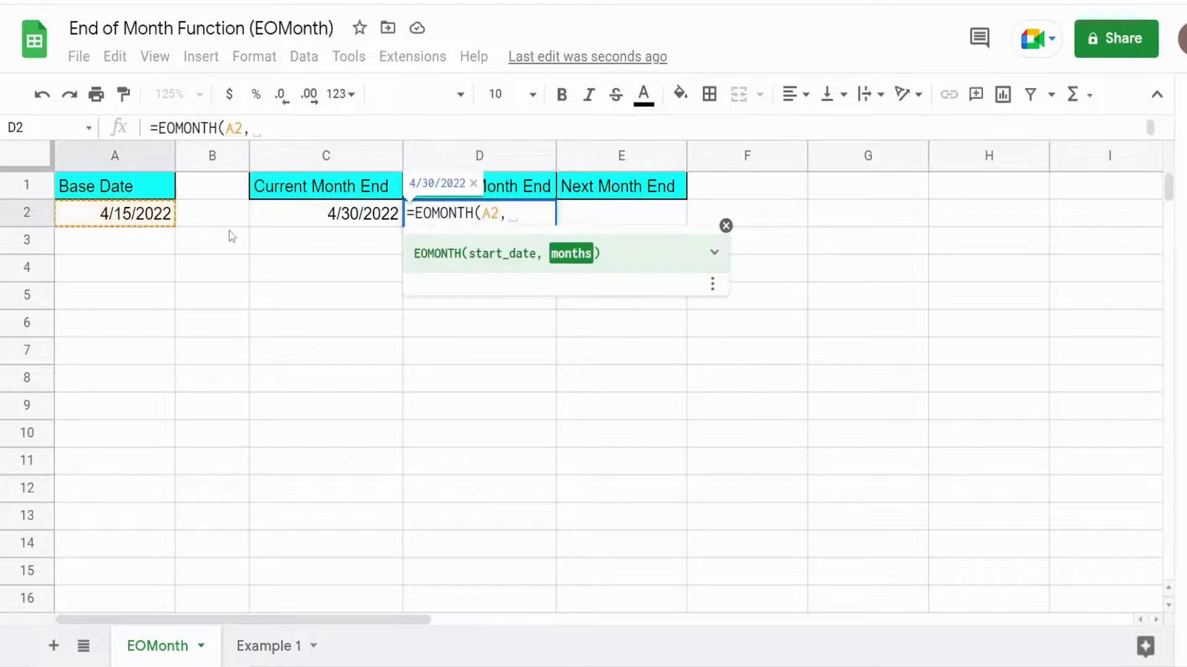
text(-1)
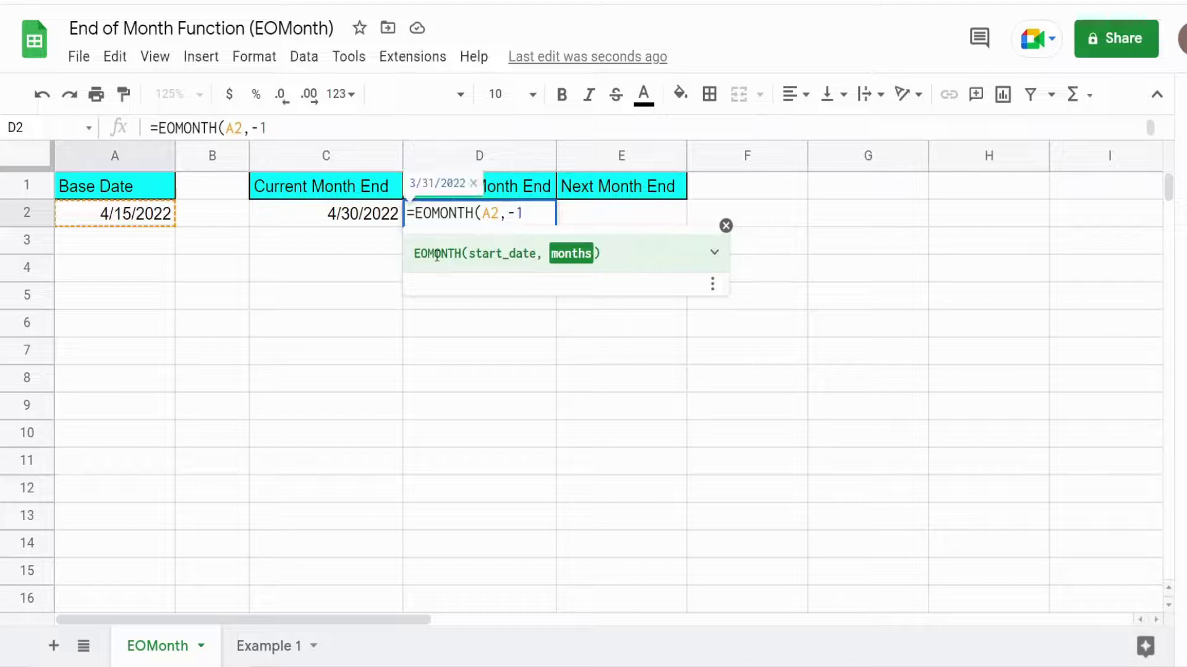
text())
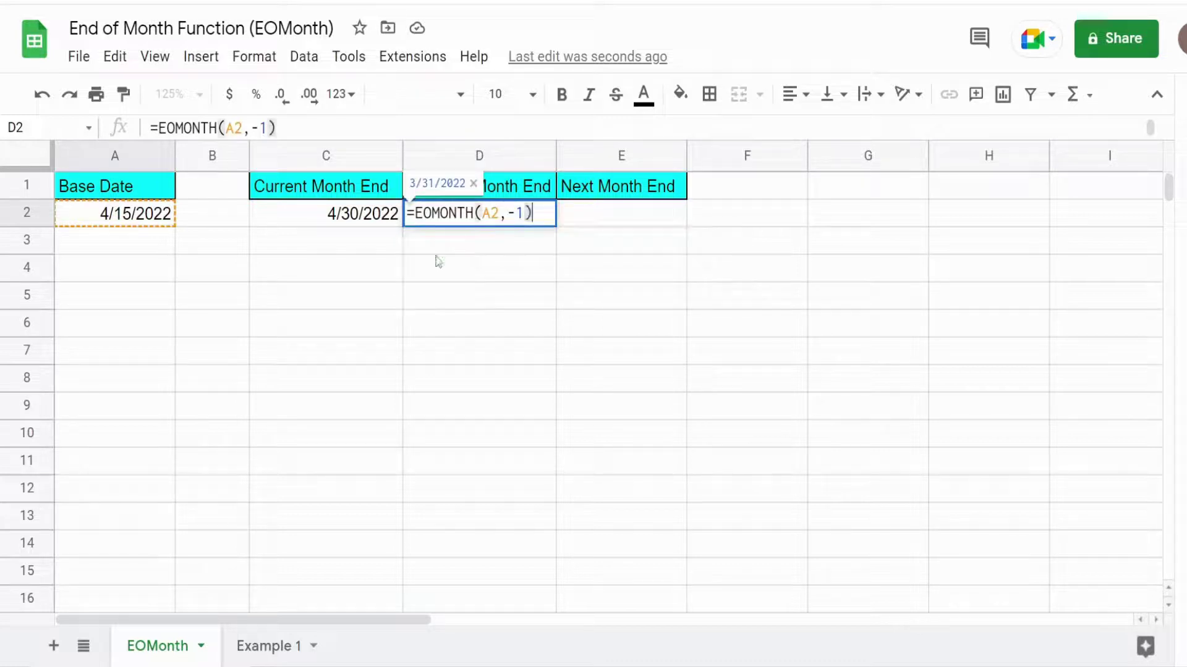
key(Return)
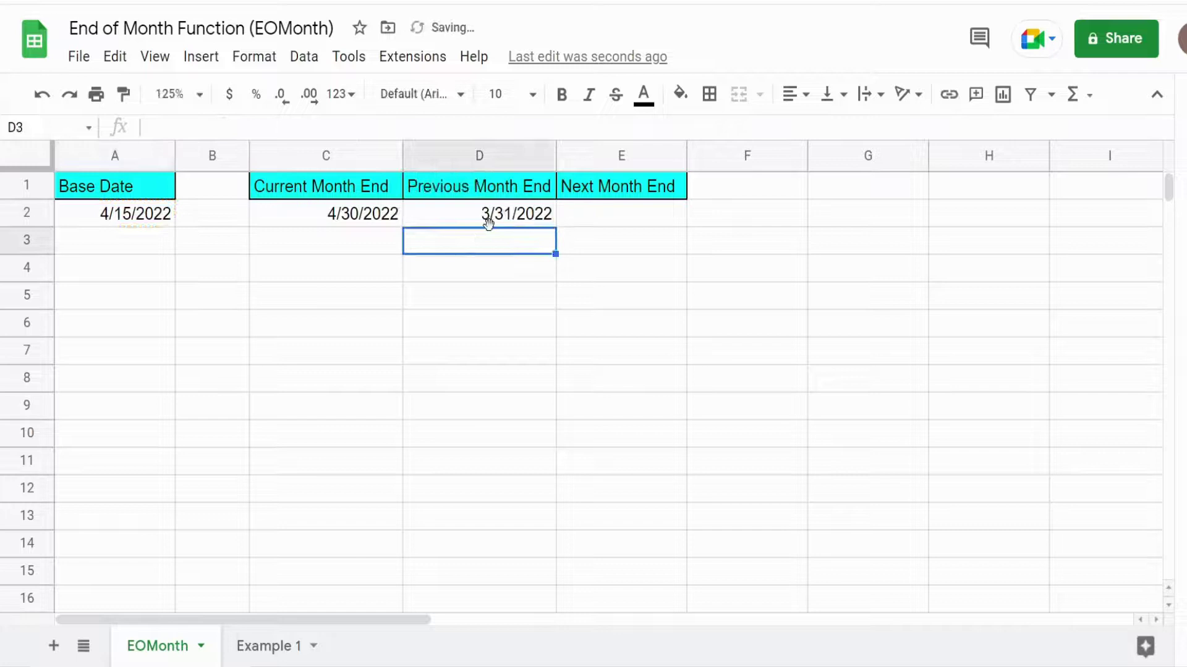
- Put =EOMONTH(A2,6) in E2 so it shows 10/31/2022
click(681, 225)
text(=)
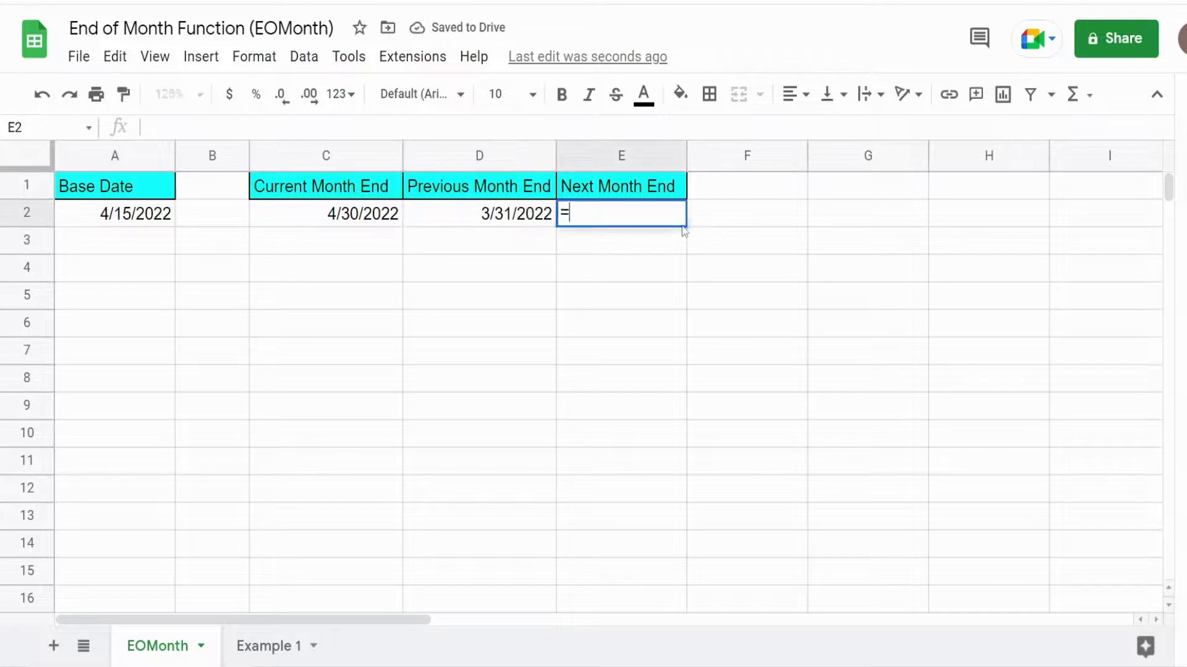
text(Eom)
key(Tab)
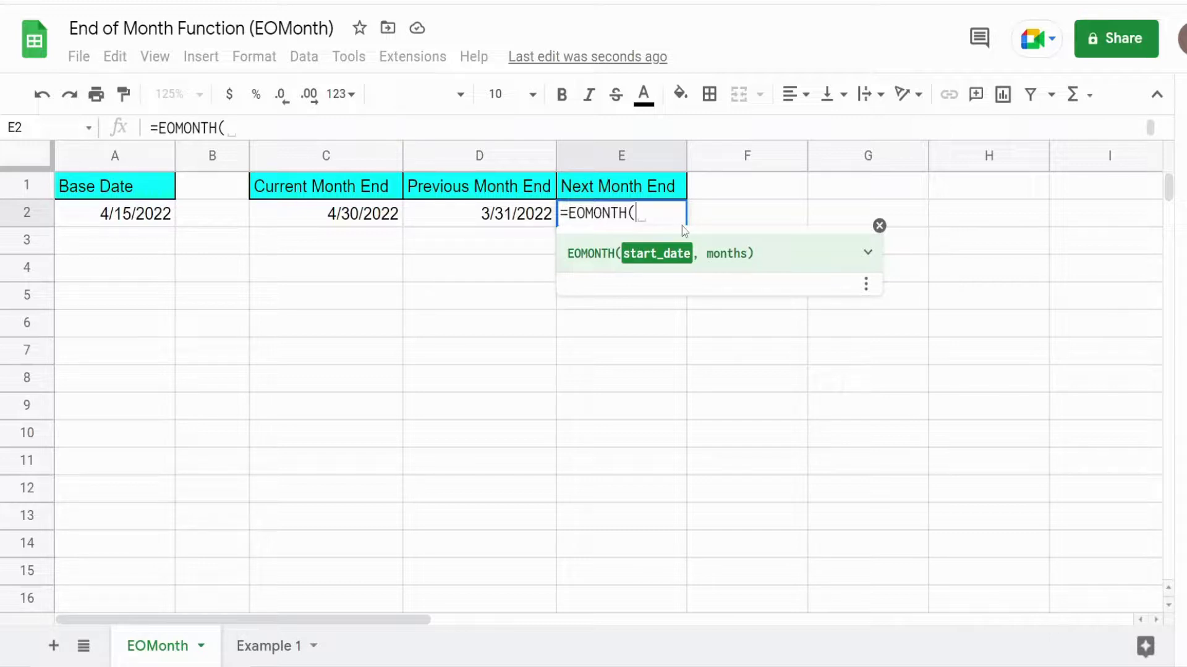
click(143, 219)
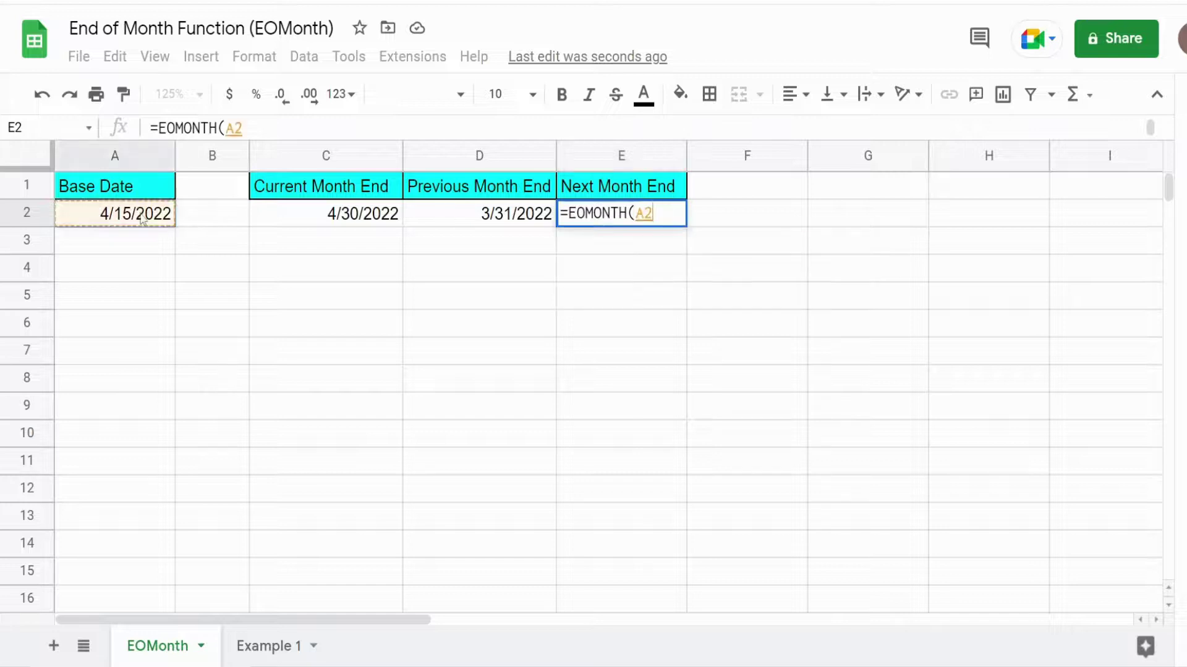
text(,)
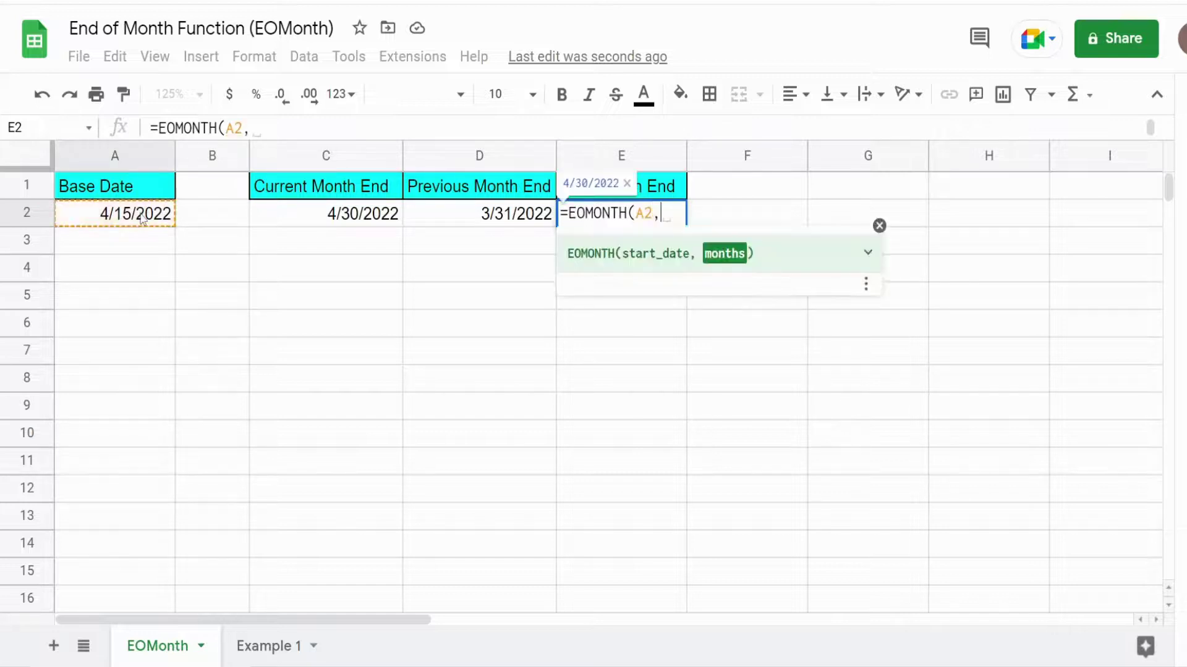
text(1))
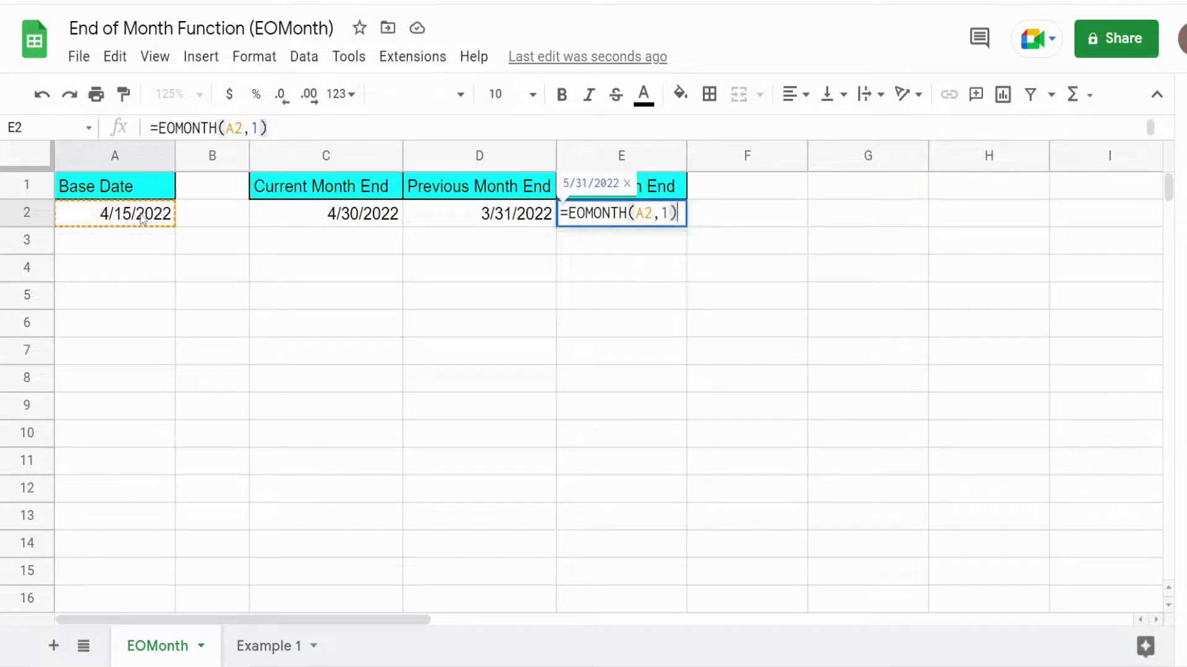
key(Return)
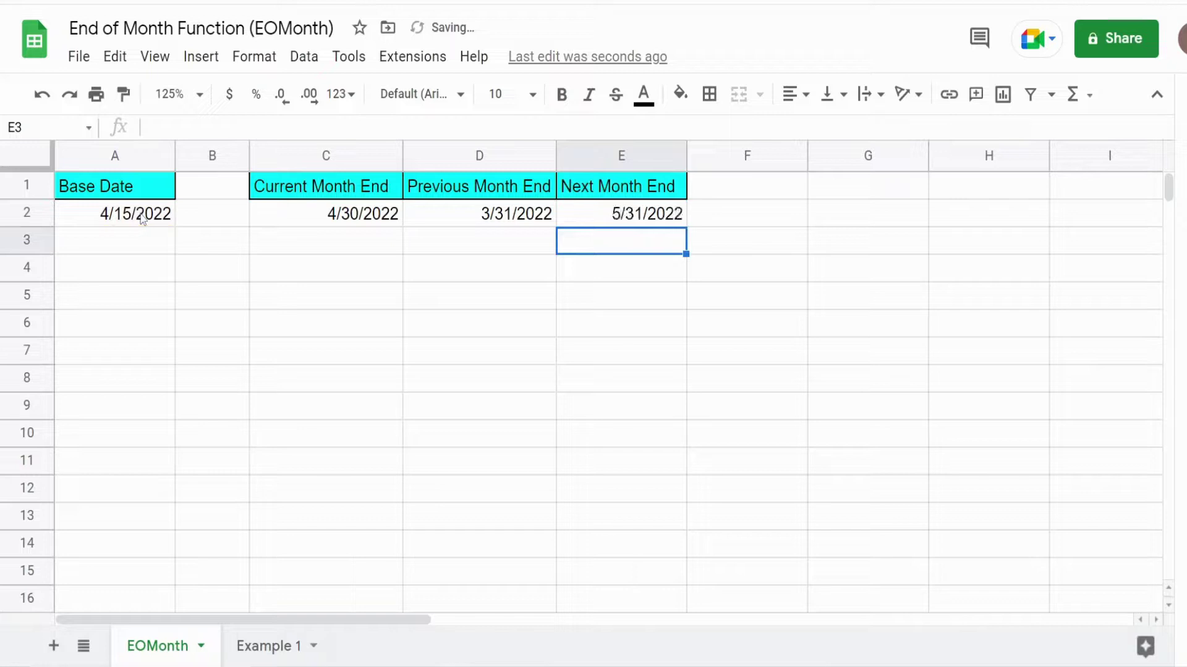
click(600, 222)
double_click(604, 221)
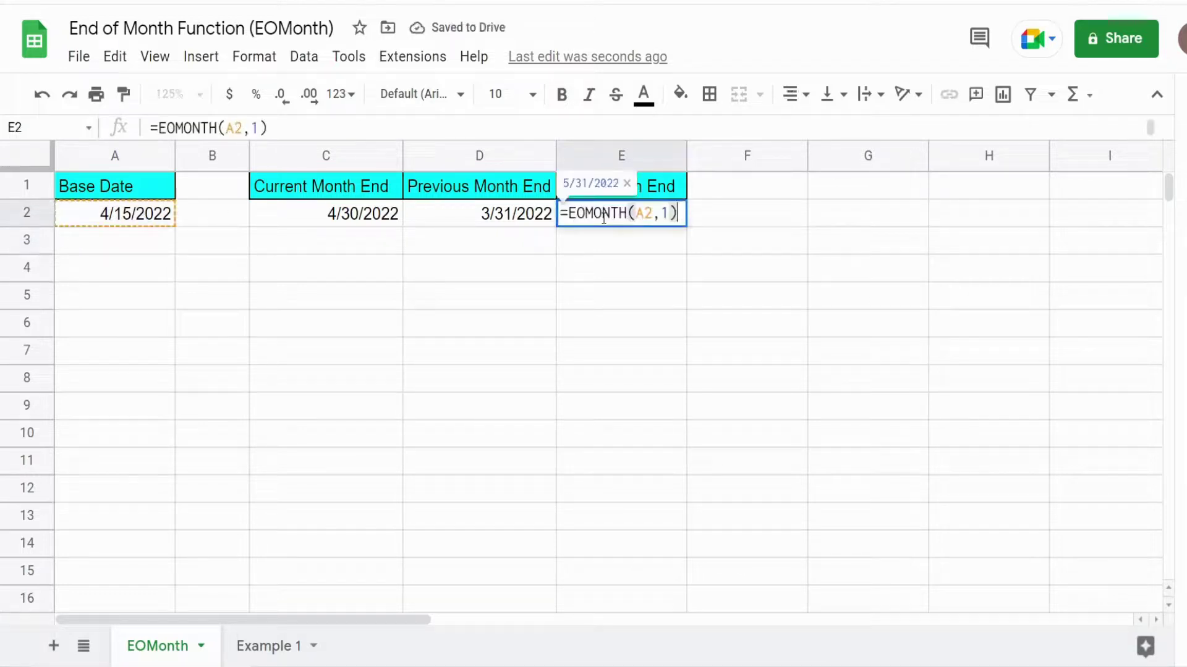
key(Left)
key(BackSpace)
text(6)
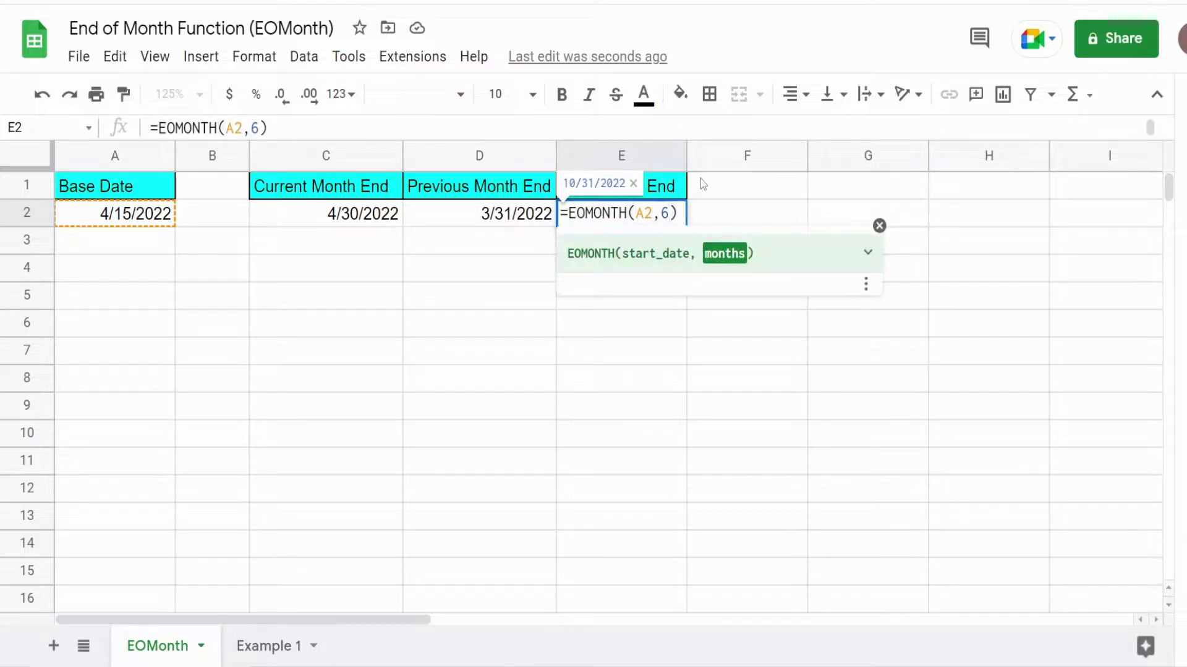
key(Return)
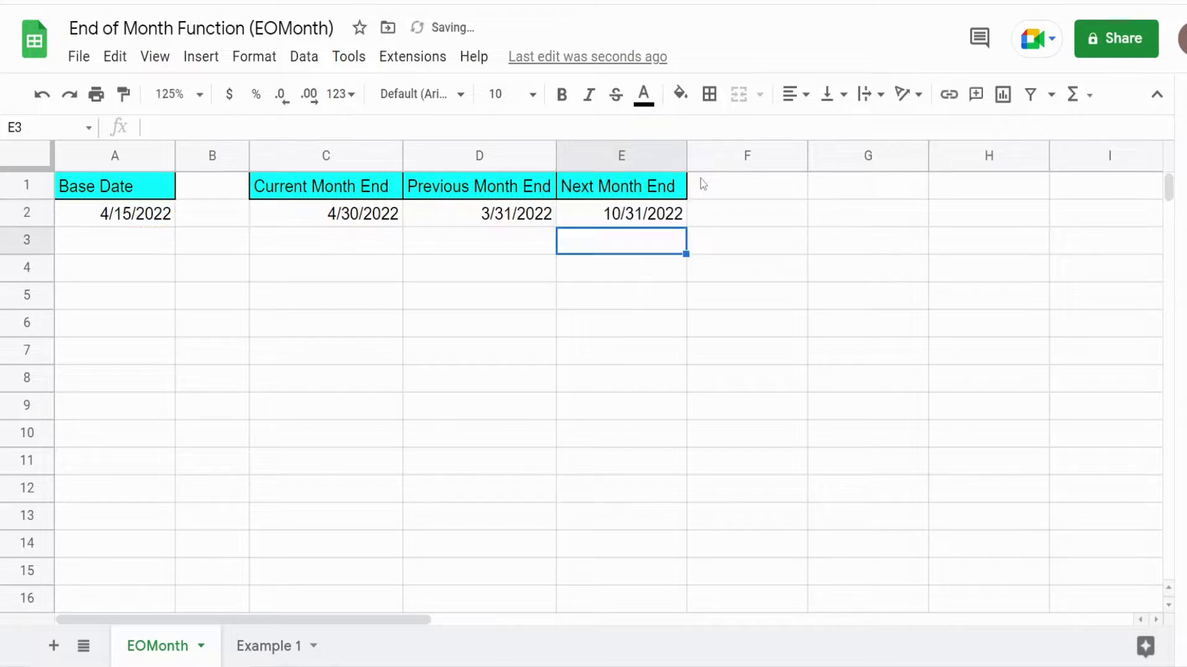
- Change D2's formula to =EOMONTH(A2,-6), giving 10/31/2021
double_click(519, 213)
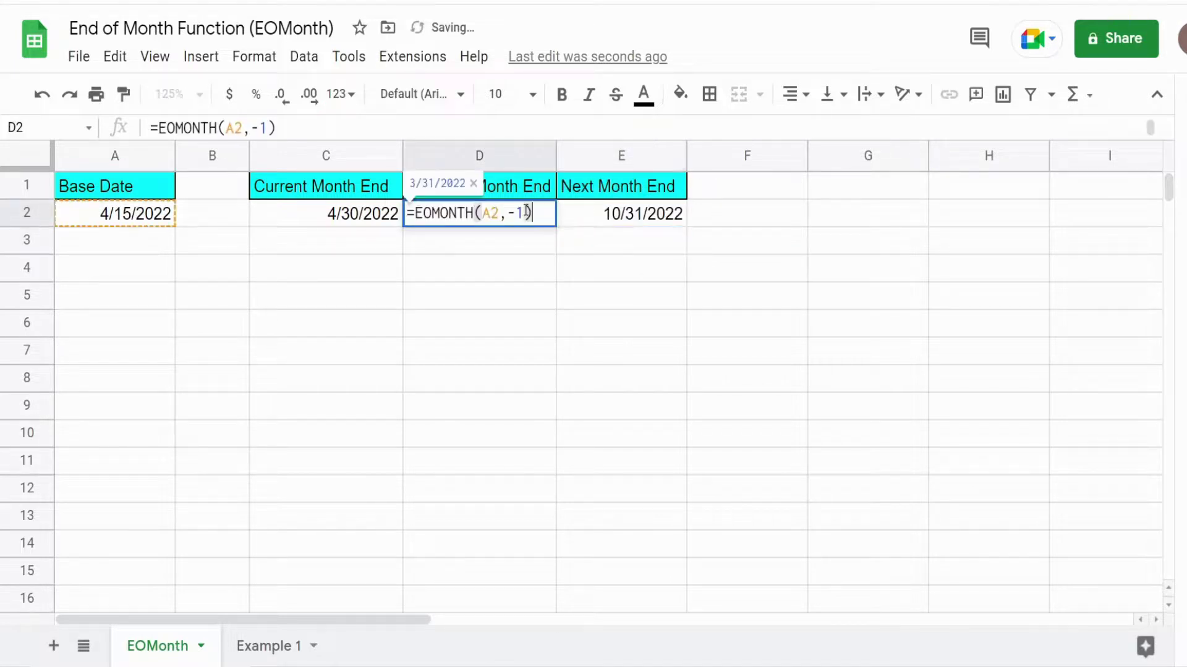
key(BackSpace)
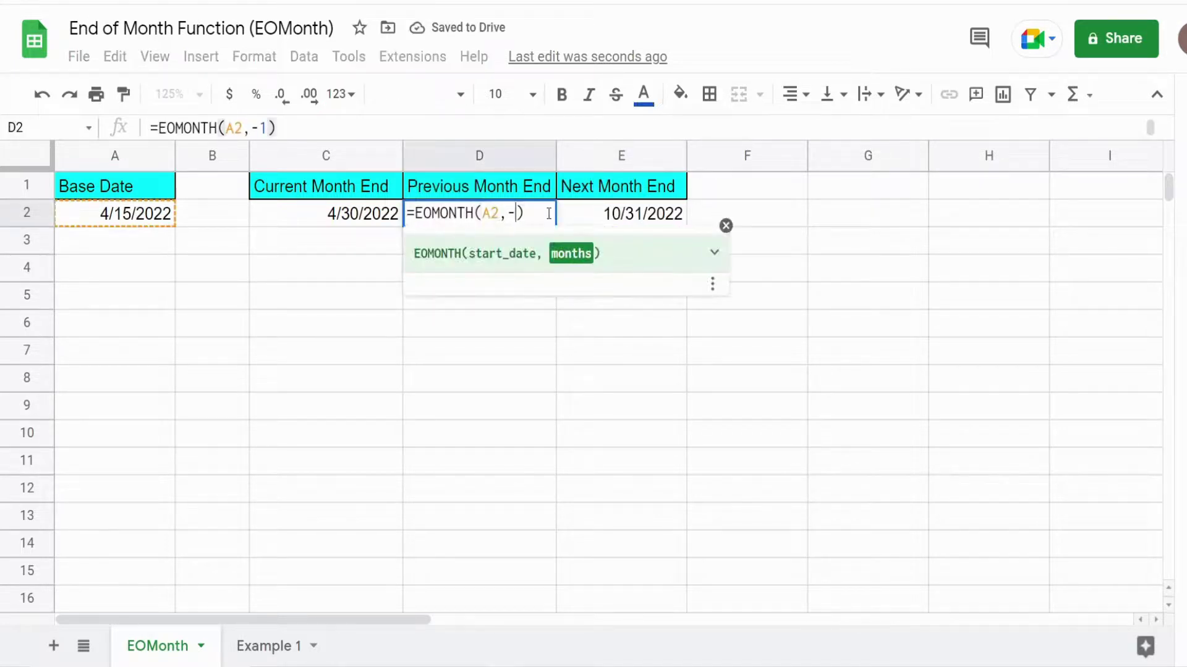
text(6)
key(Return)
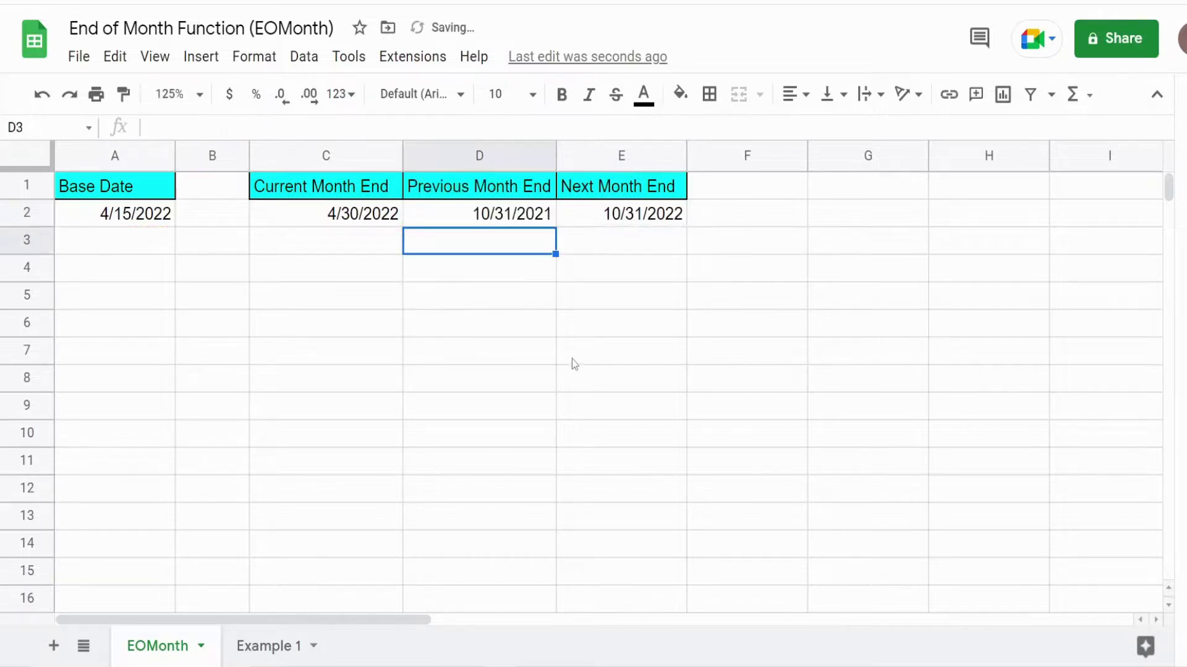
- Switch to the Example 1 sheet and review its 360-payment =SEQUENCE(360,1,1,1) numbering
click(571, 364)
click(259, 648)
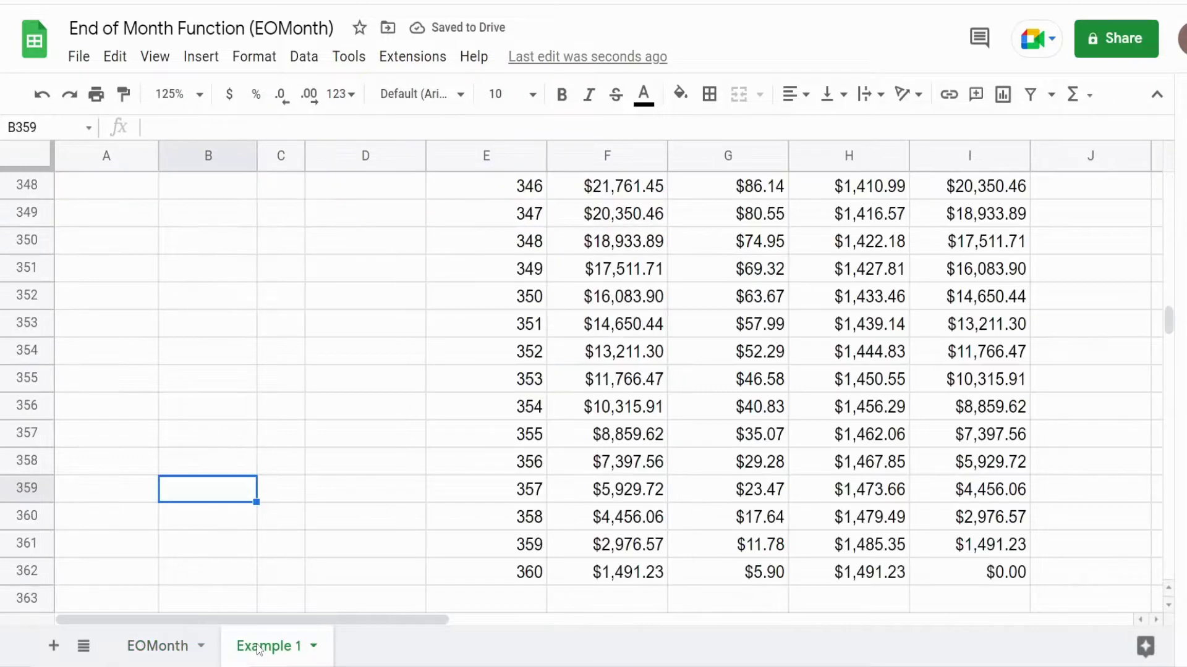
click(299, 570)
key(ctrl+Home)
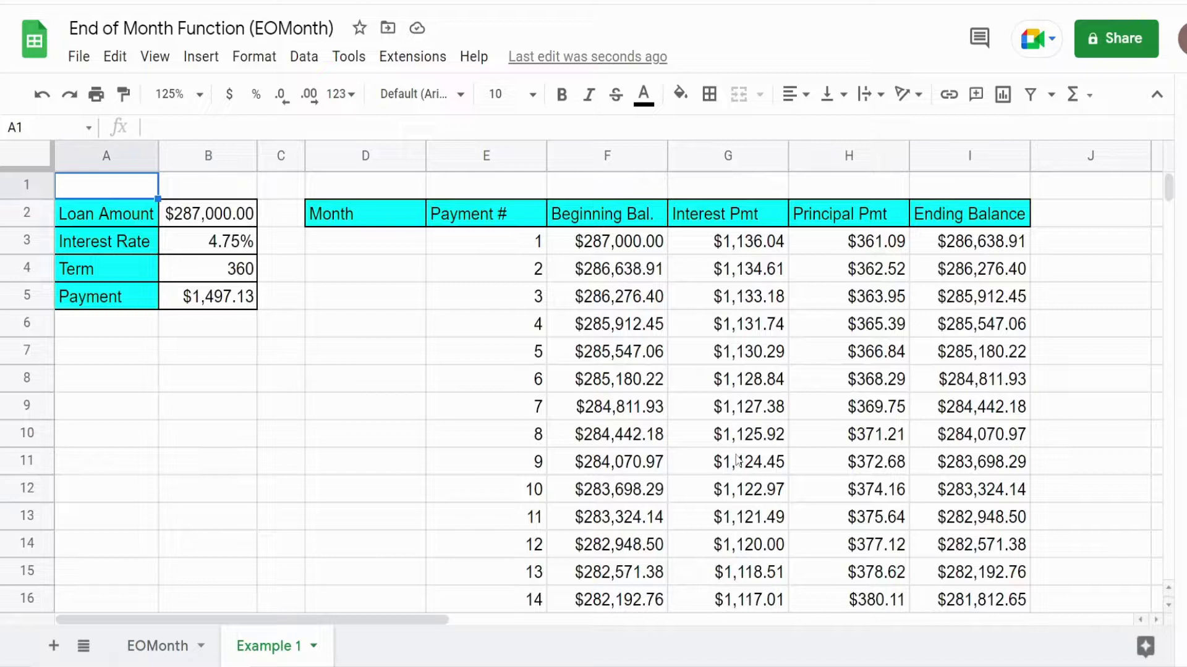
click(508, 255)
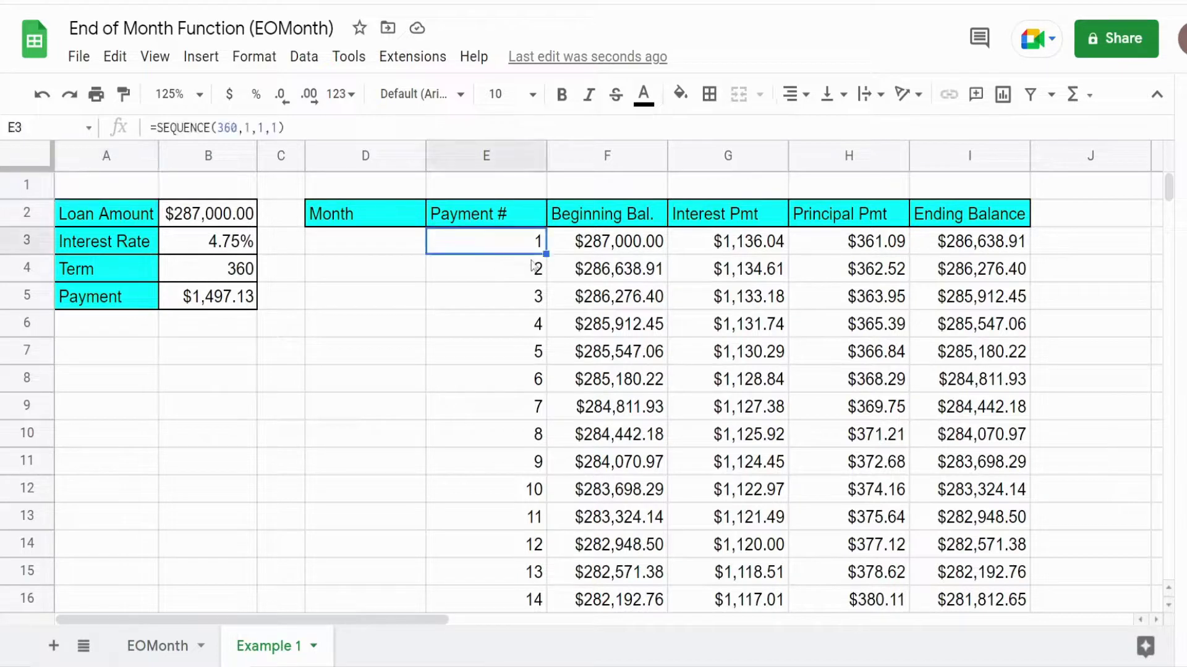
key(ctrl+Down)
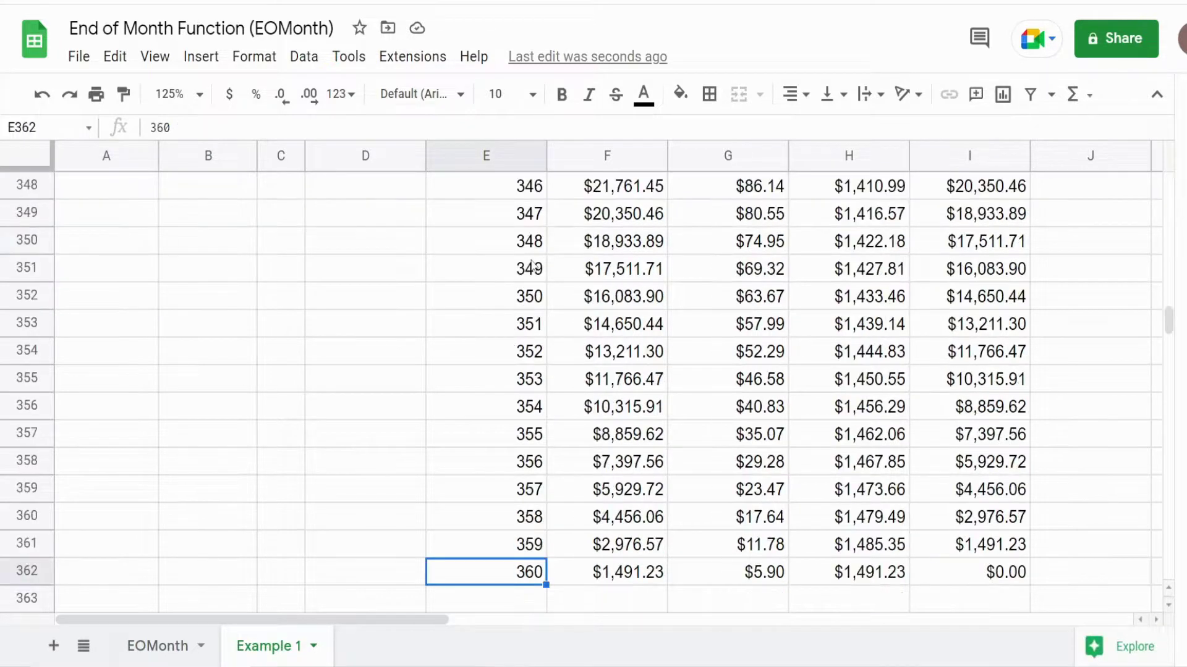
key(ctrl+Home)
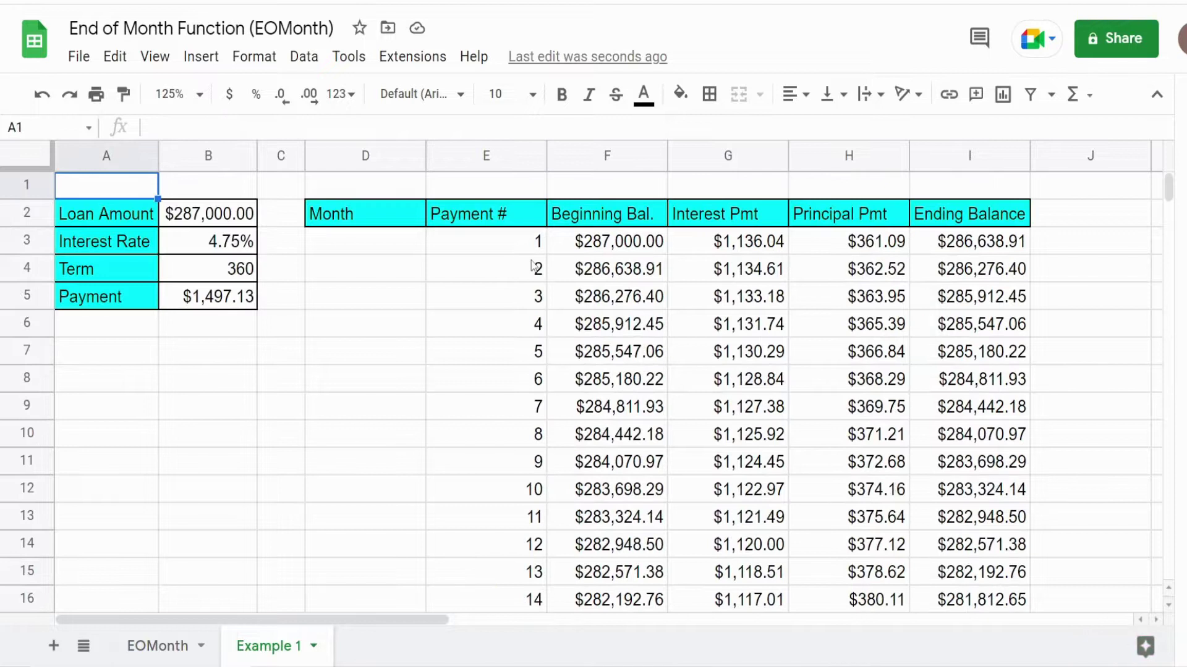
click(363, 253)
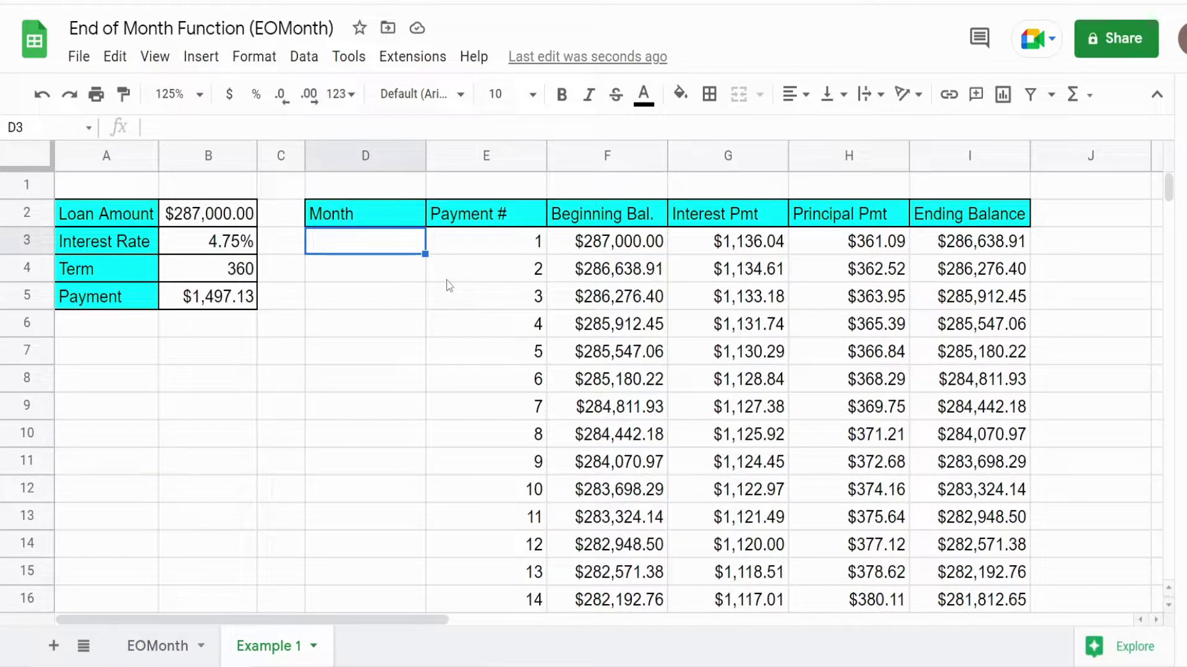
- Enter 5/1/2022 in D3 as the first payment date
text(5)
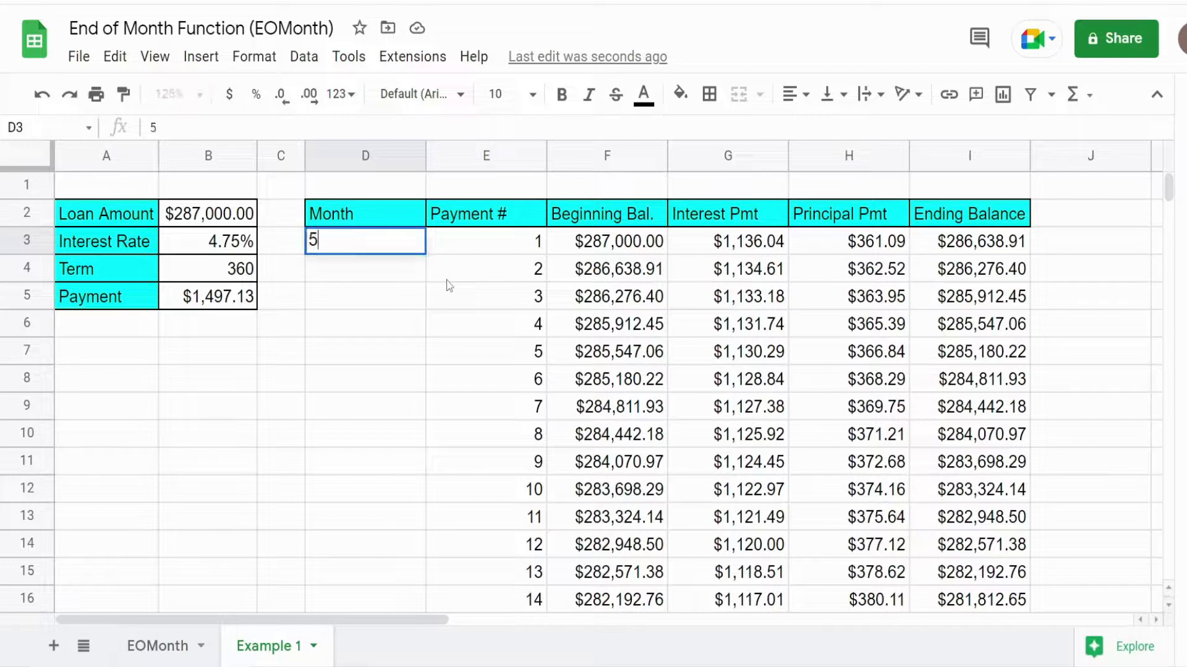
text(/1/2022)
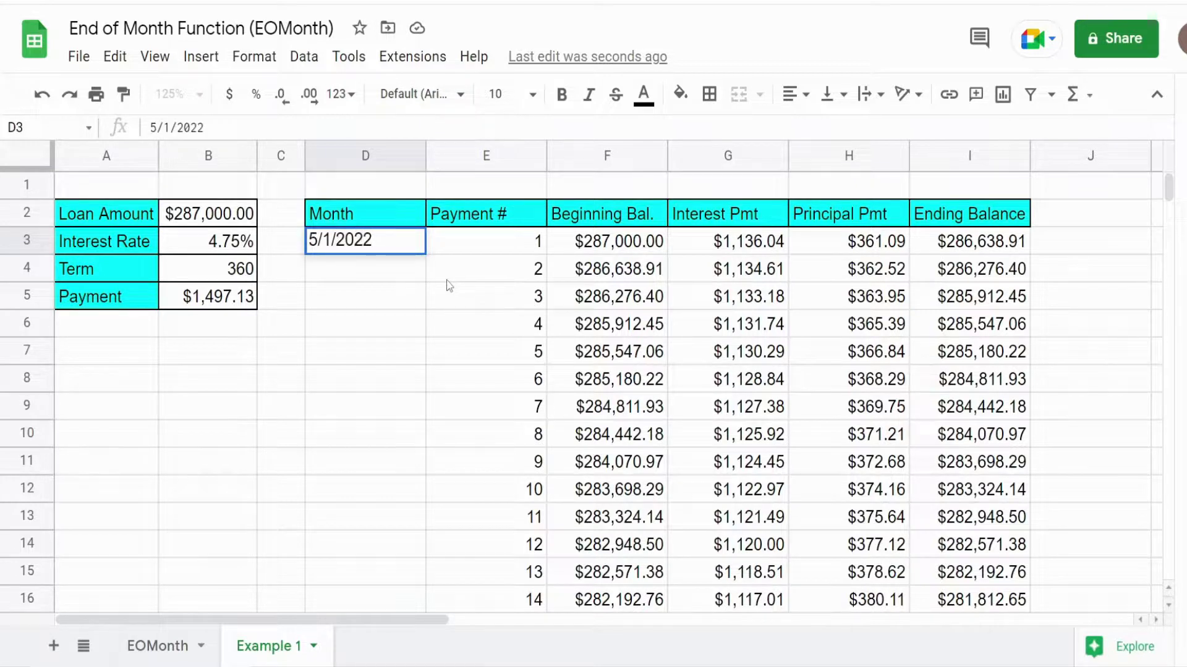
key(Return)
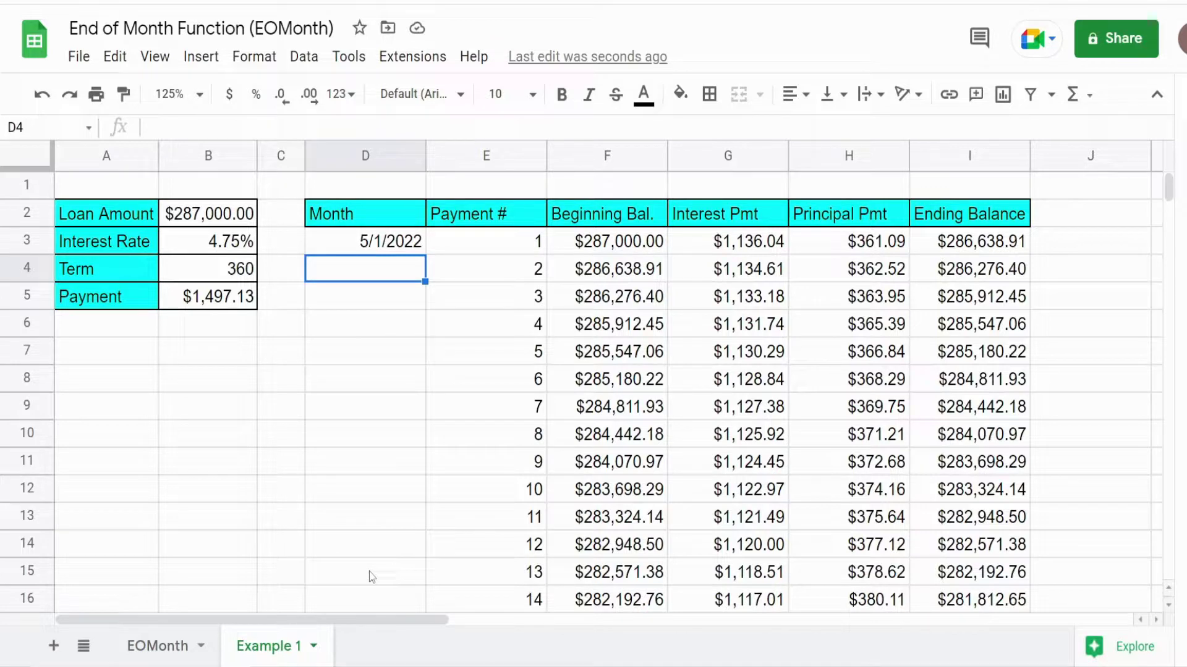
- Enter =EOMONTH(D3,0)+1 in D4 so it shows 6/1/2022
text(=)
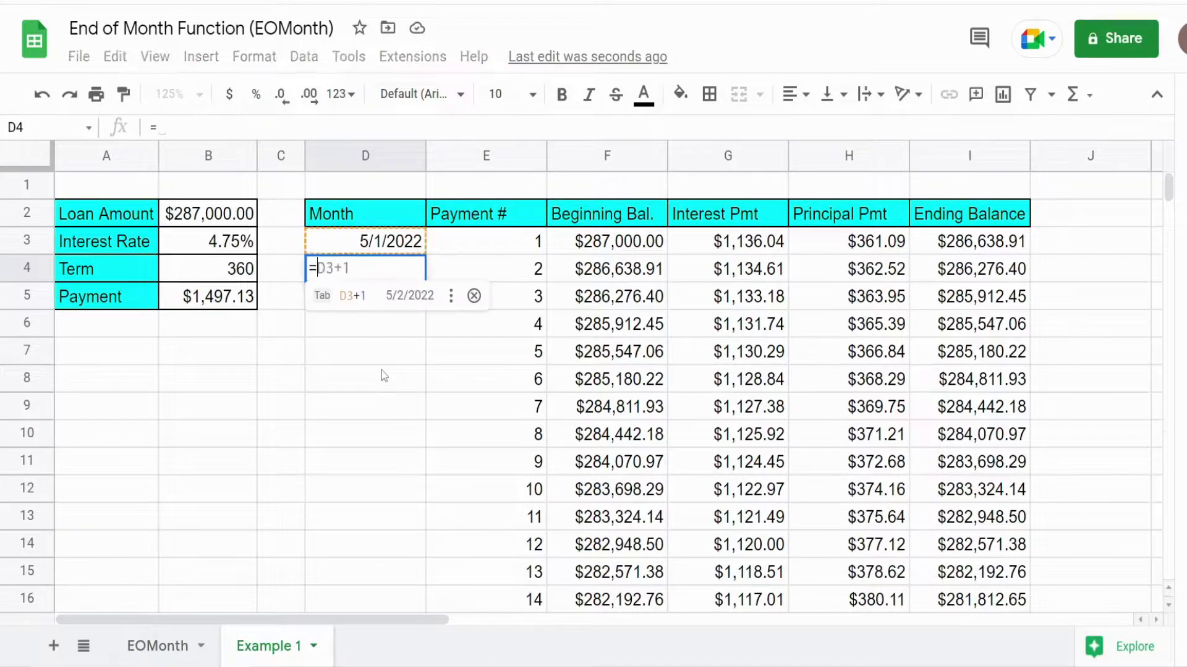
text(Eom)
key(Tab)
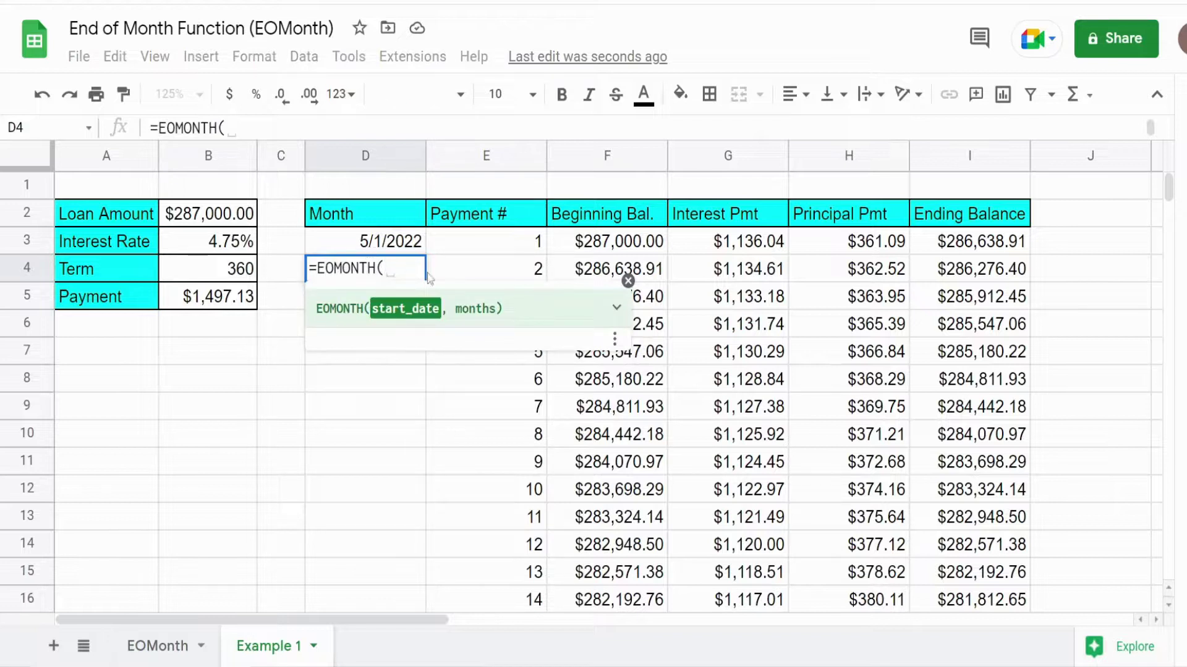
click(396, 247)
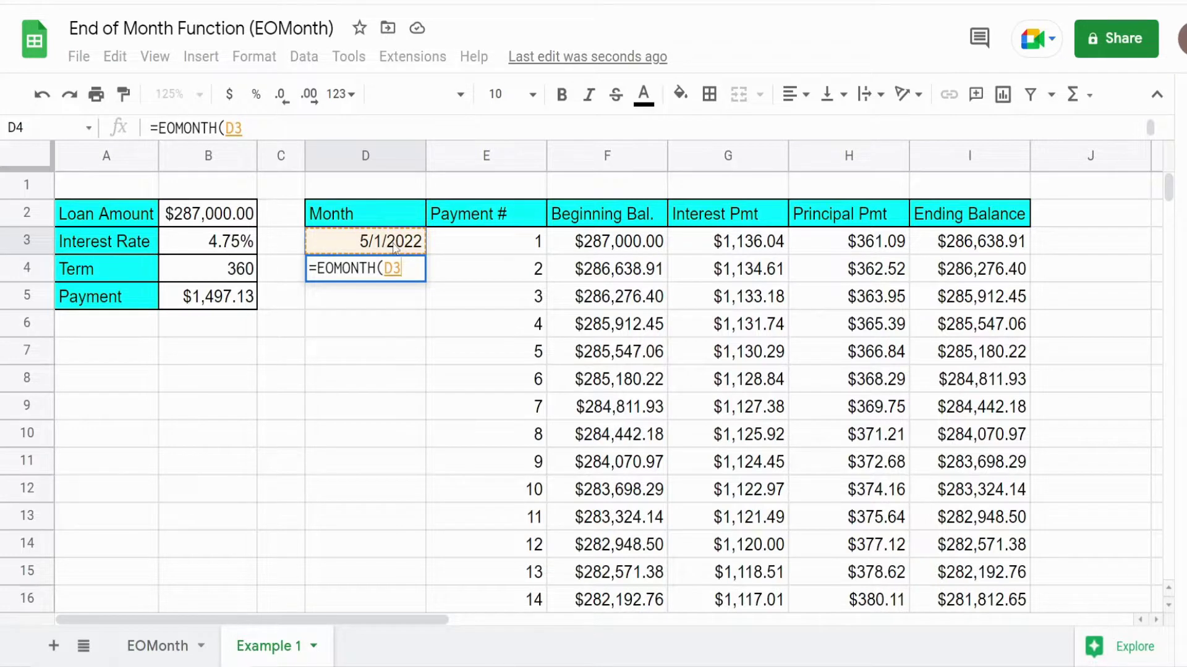
text(,)
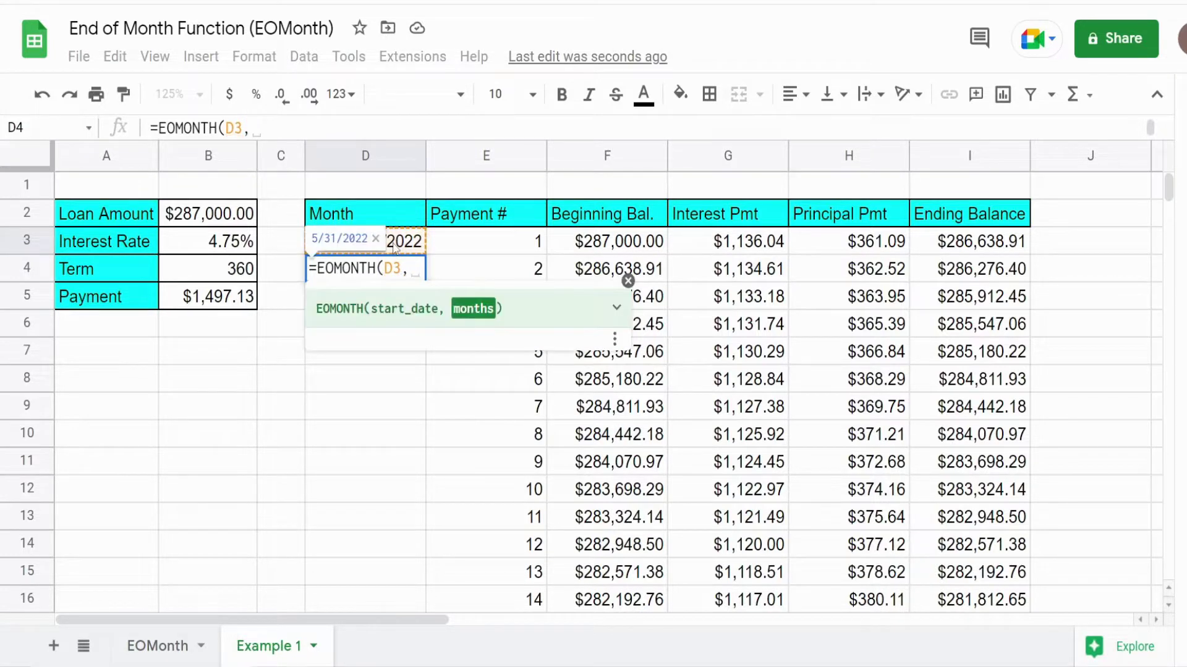
text(0)
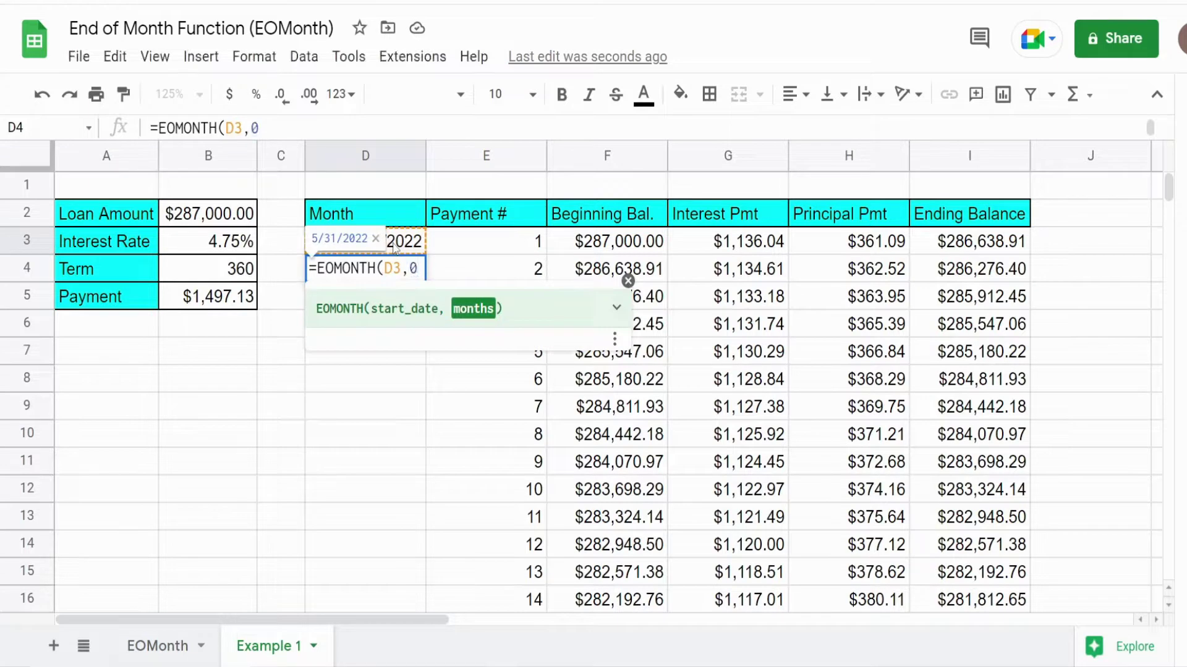
text()+1)
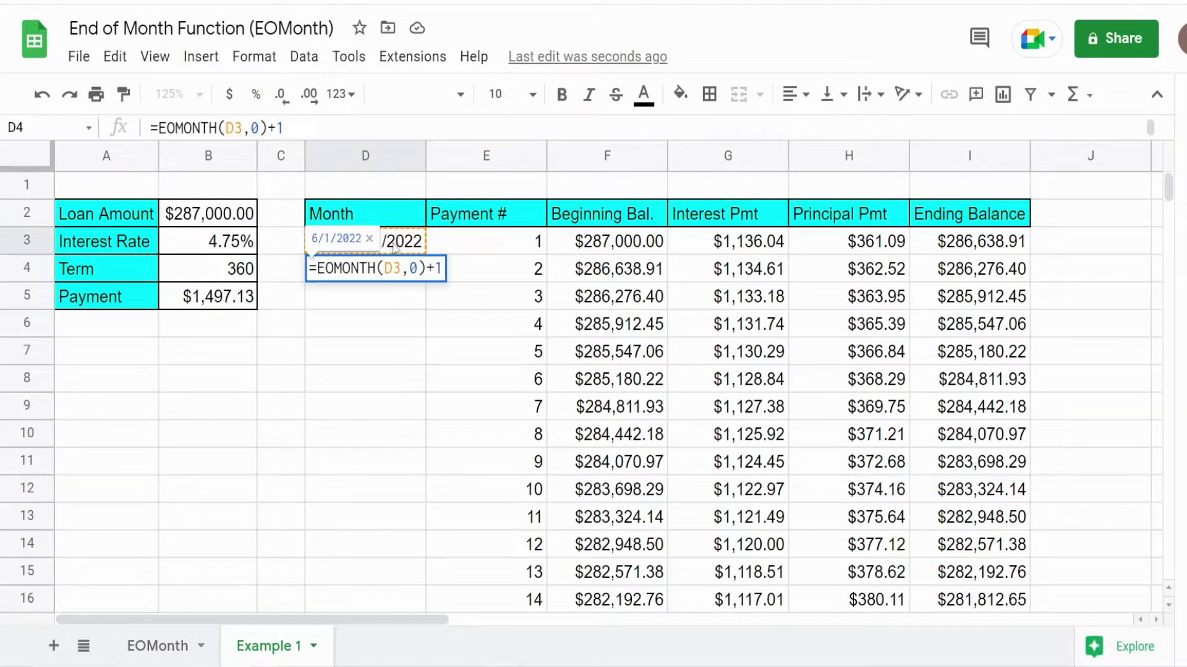
key(Return)
click(398, 272)
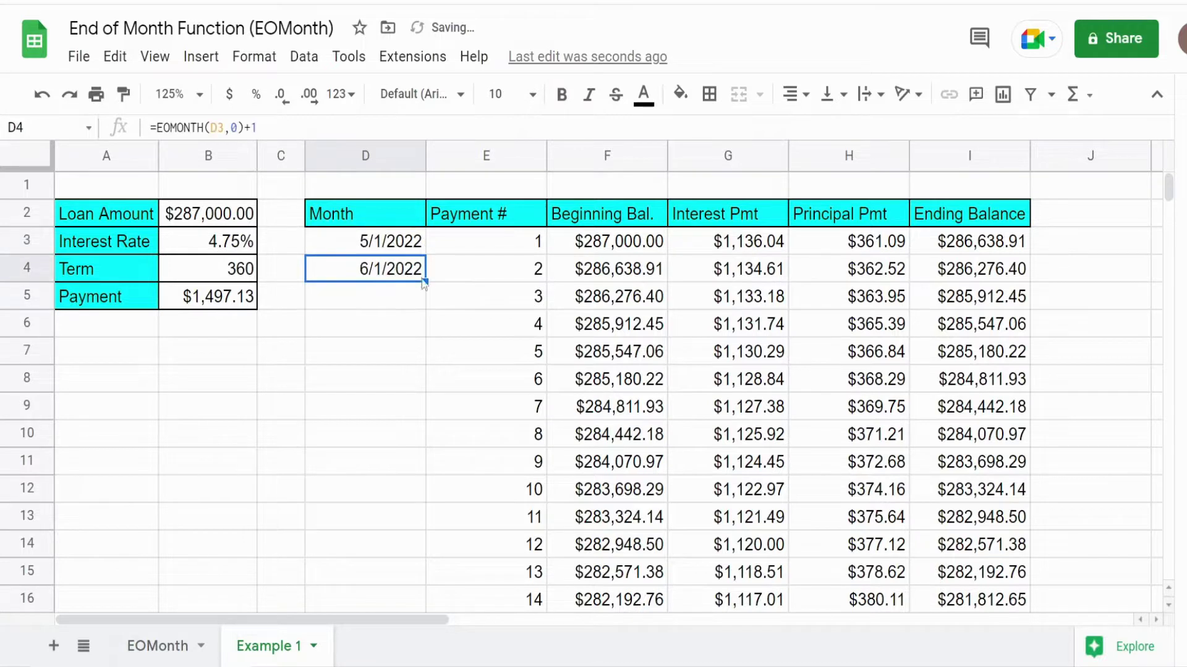
- Copy the D4 formula down through all 360 payments, ending at 4/1/2052
double_click(424, 280)
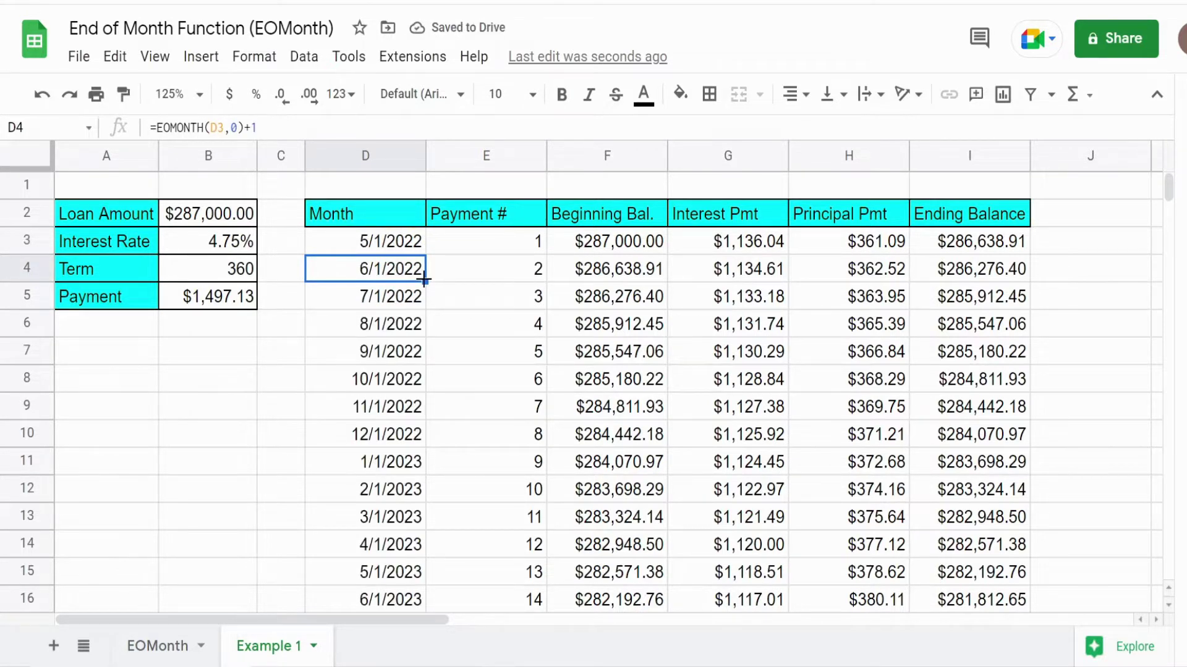
scroll(424, 280, down, 20)
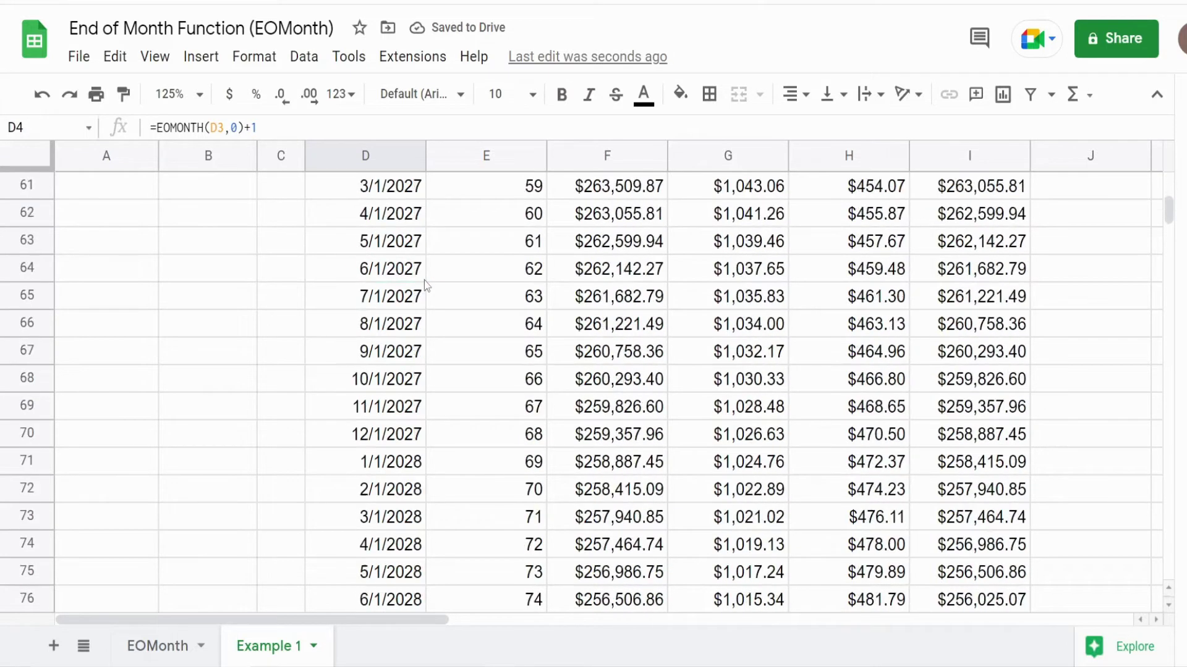
click(400, 342)
key(ctrl+Down)
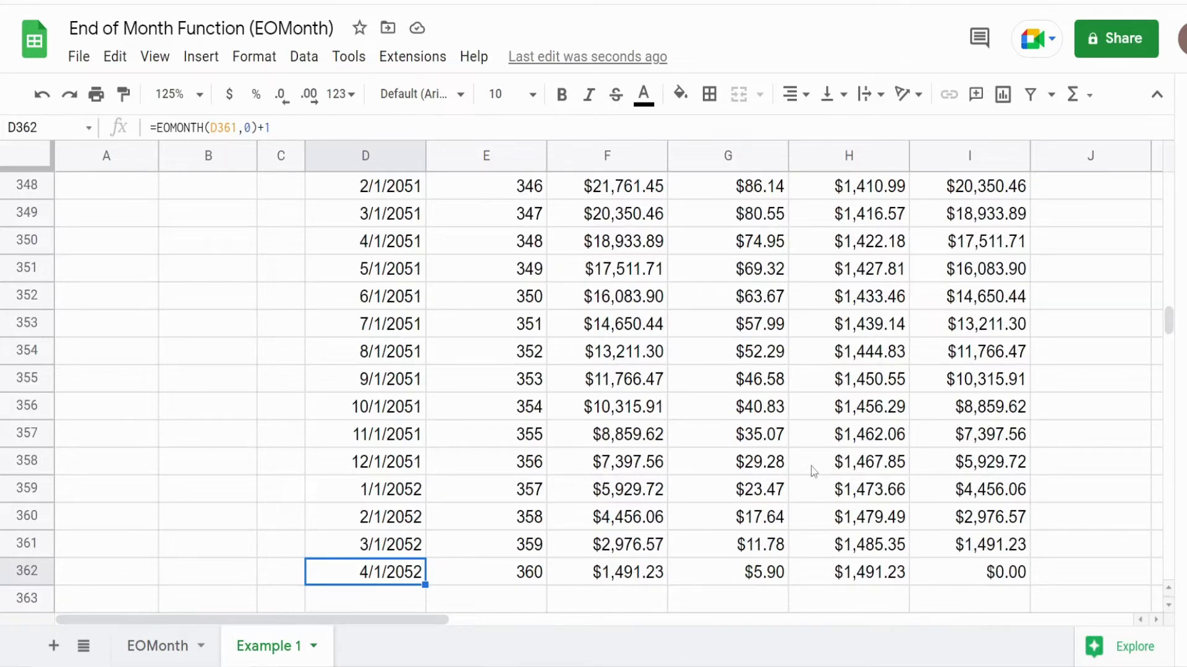
key(ctrl+Home)
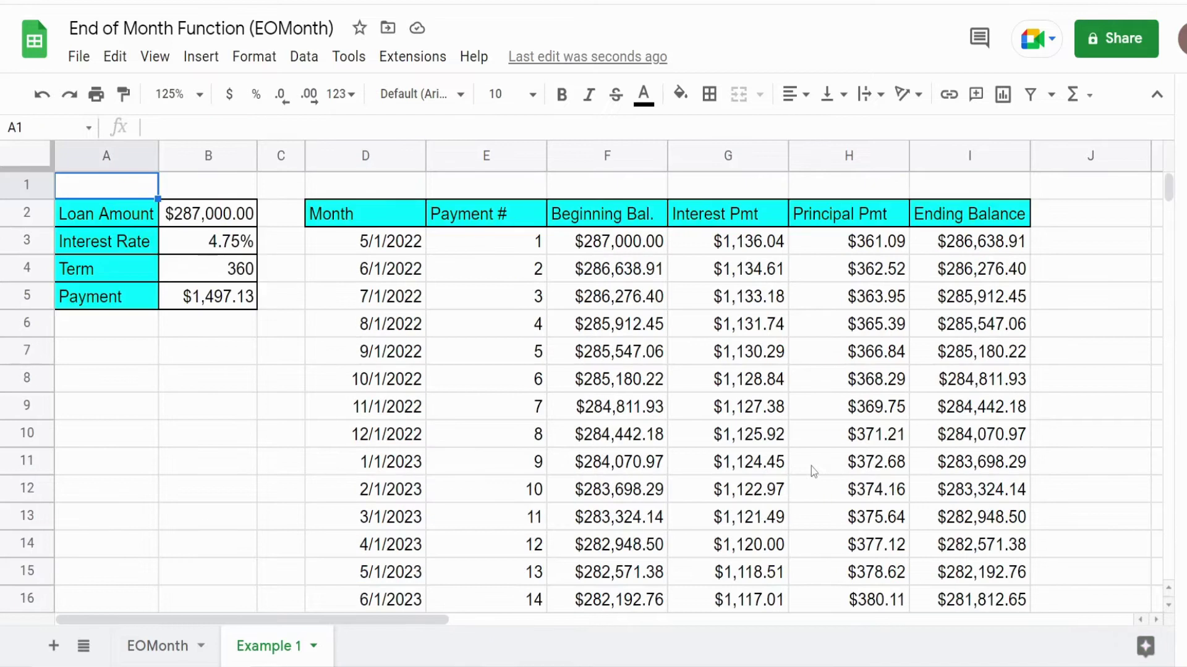